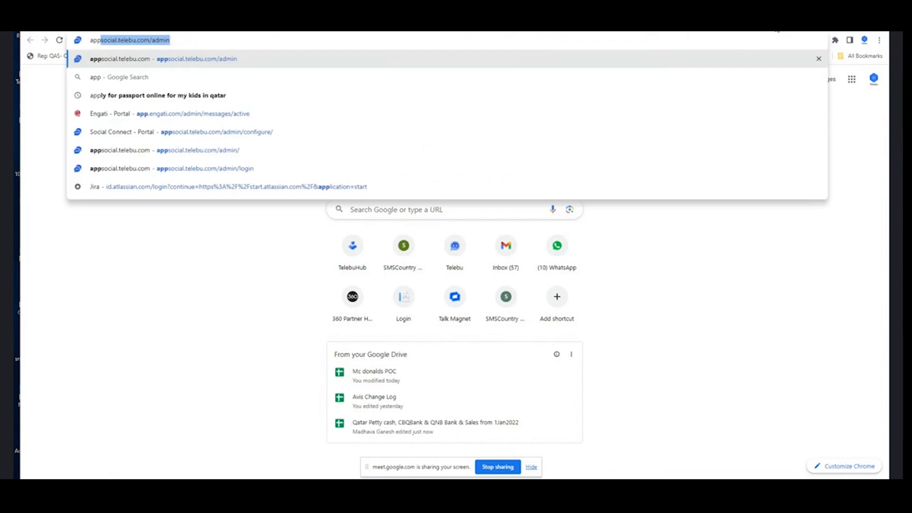
Open the Social Connect admin sign-in page at appsocial.telebu.com/admin
{"action": "key", "text": "Return"}
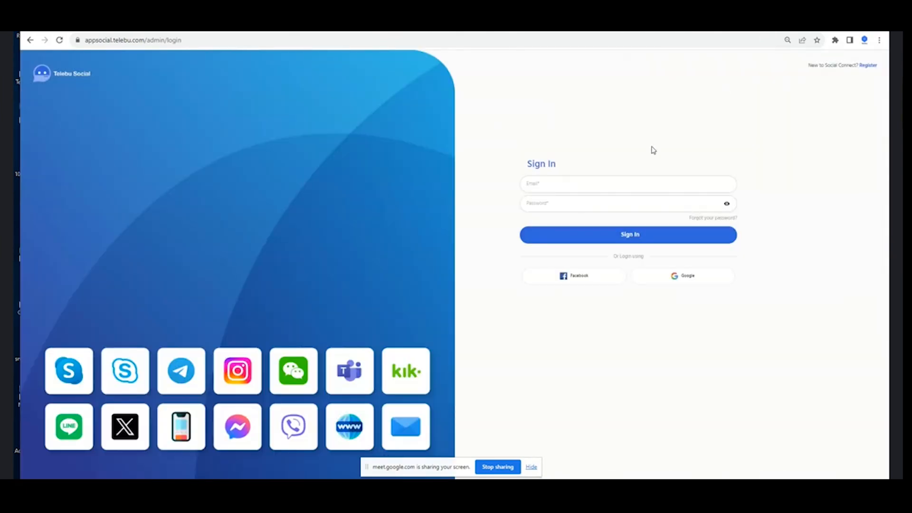
Sign in with the admin account e-mail and password, correcting the password after revealing it
{"action": "left_click", "coordinate": [566, 182]}
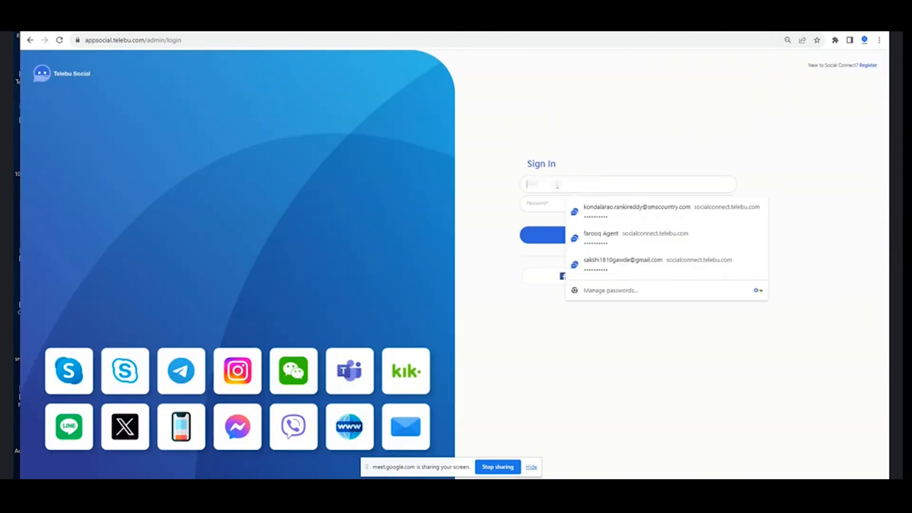
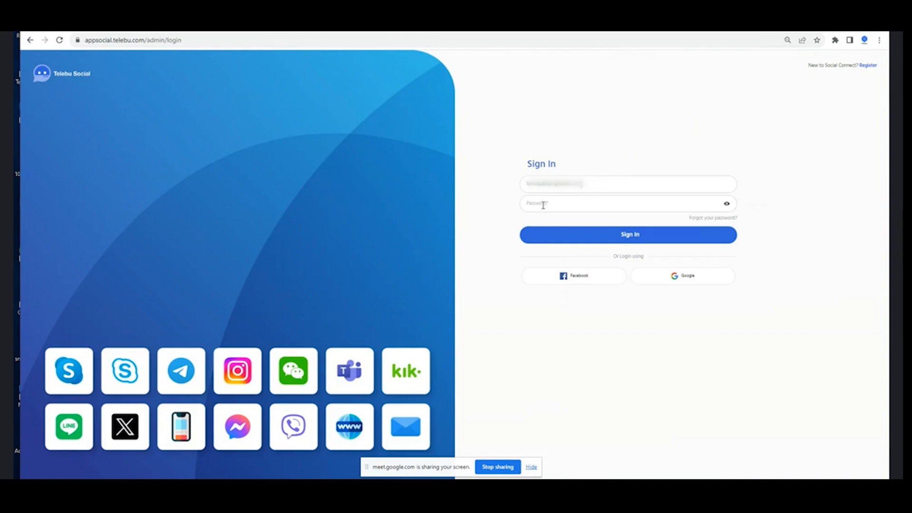
{"action": "left_click", "coordinate": [543, 204]}
{"action": "type", "text": "*********"}
{"action": "key", "text": "Return"}
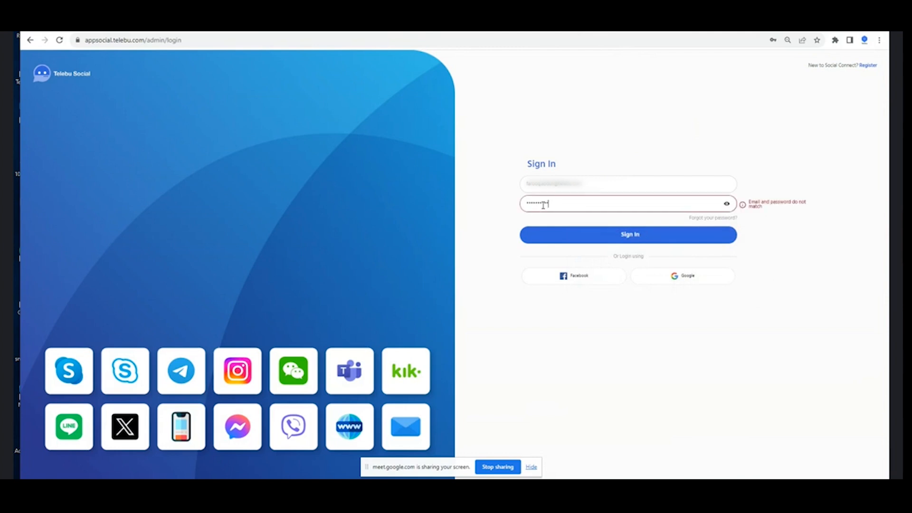
{"action": "left_click", "coordinate": [726, 203]}
{"action": "type", "text": "**"}
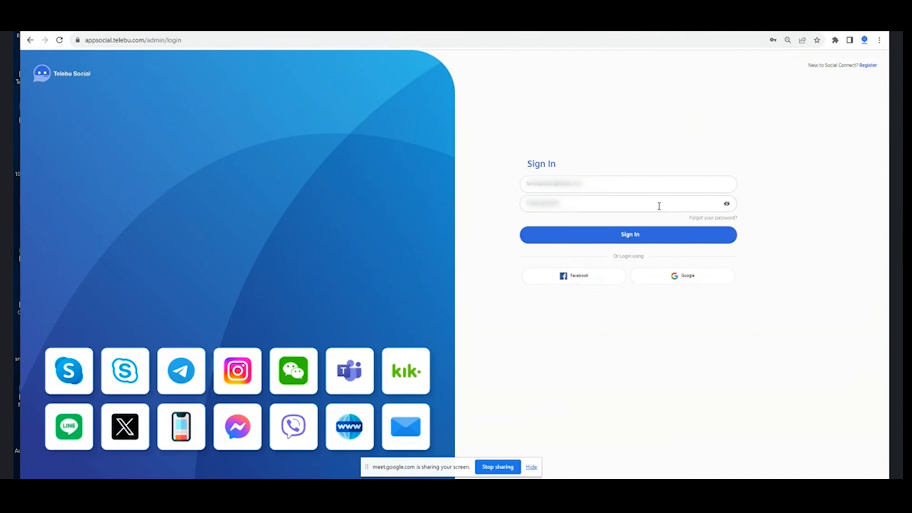
{"action": "left_click", "coordinate": [590, 234]}
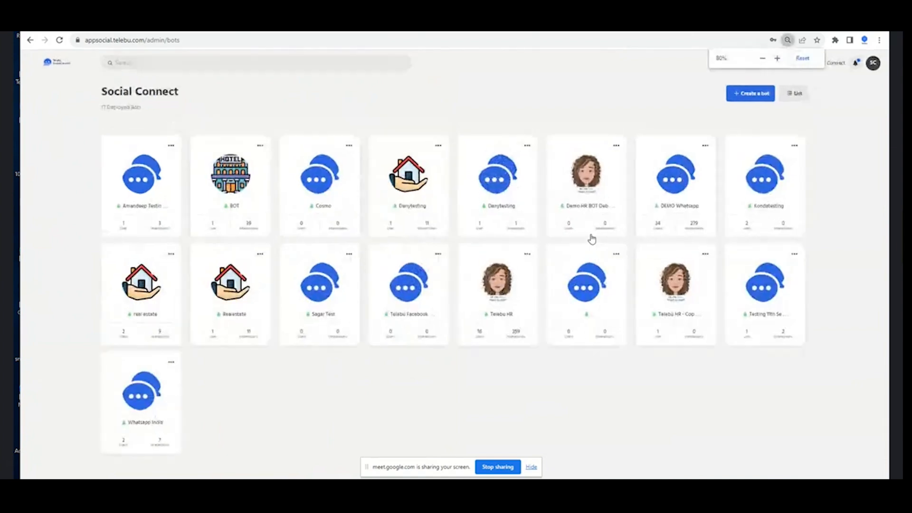
Restore the page zoom and open the DEMO Whatsapp bot from the bot grid
{"action": "key", "text": "ctrl+plus"}
{"action": "key", "text": "ctrl+plus"}
{"action": "scroll", "coordinate": [535, 269], "scroll_direction": "down", "scroll_amount": 3}
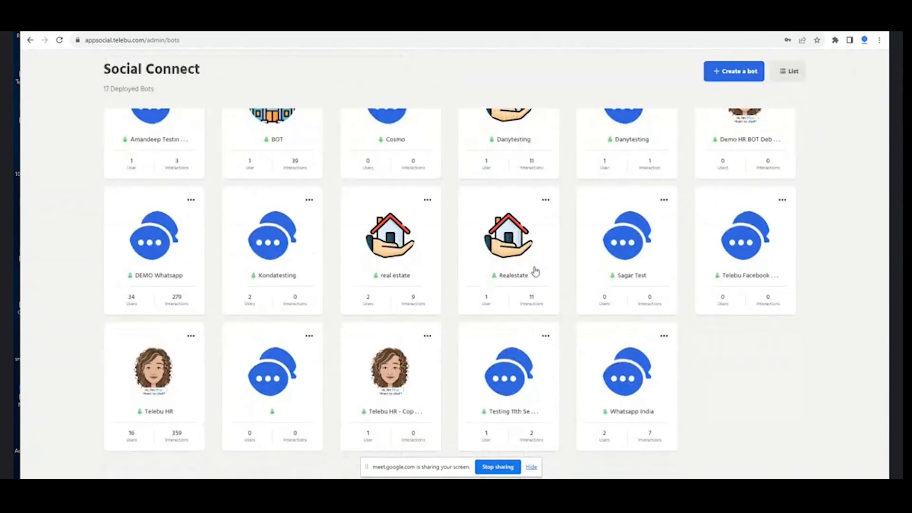
{"action": "scroll", "coordinate": [535, 275], "scroll_direction": "up", "scroll_amount": 3}
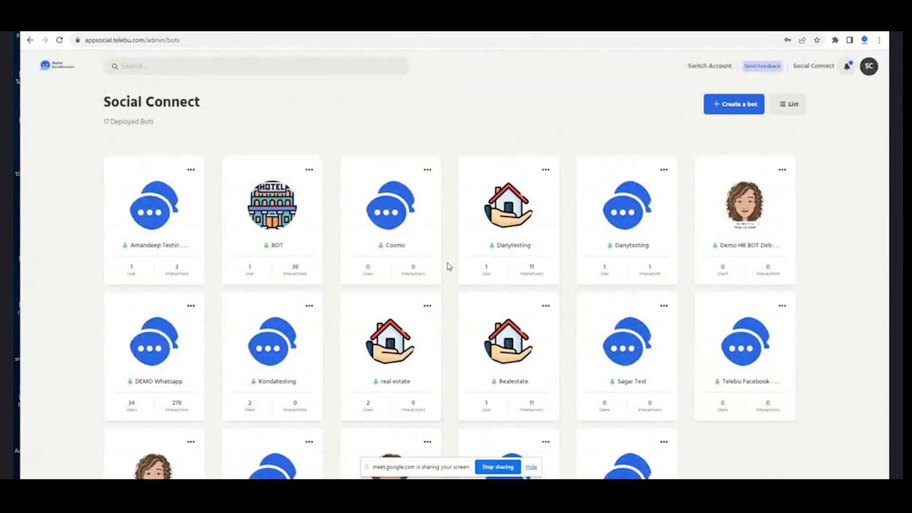
{"action": "scroll", "coordinate": [393, 299], "scroll_direction": "down", "scroll_amount": 3}
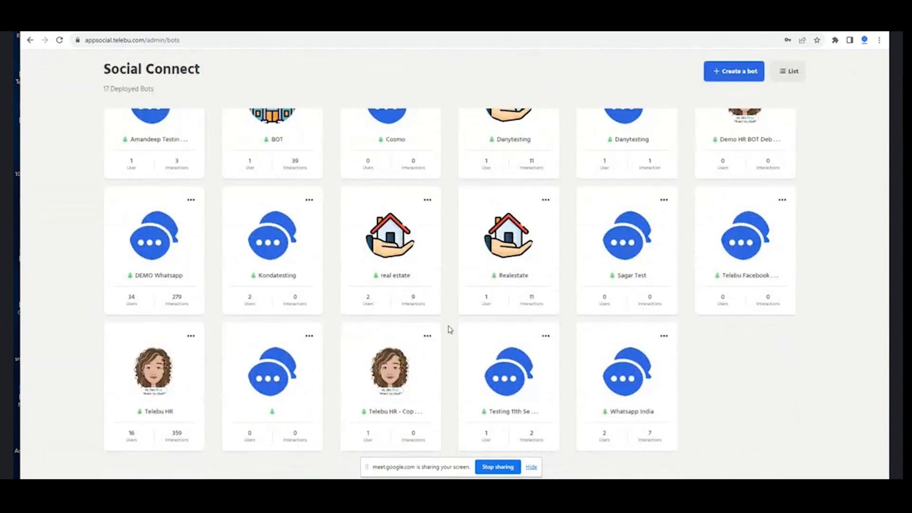
{"action": "scroll", "coordinate": [628, 338], "scroll_direction": "up", "scroll_amount": 2}
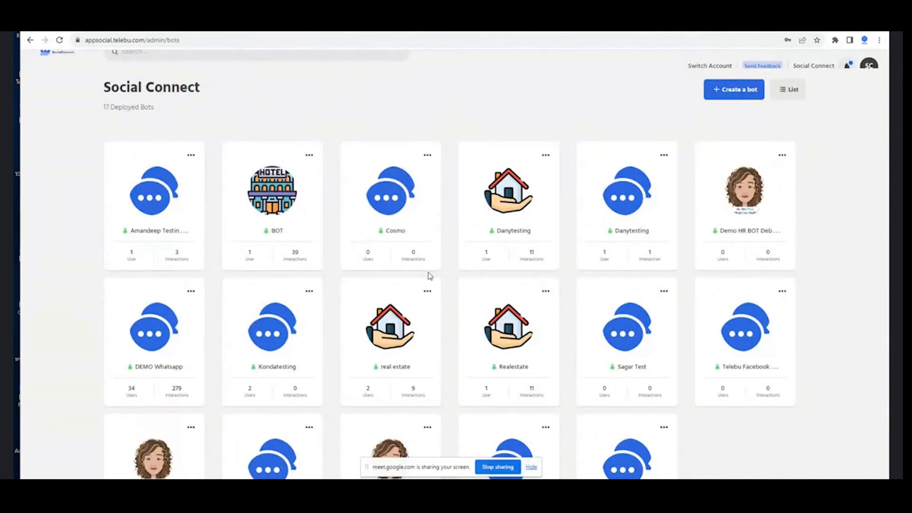
{"action": "scroll", "coordinate": [390, 273], "scroll_direction": "down", "scroll_amount": 1}
{"action": "left_click", "coordinate": [137, 269]}
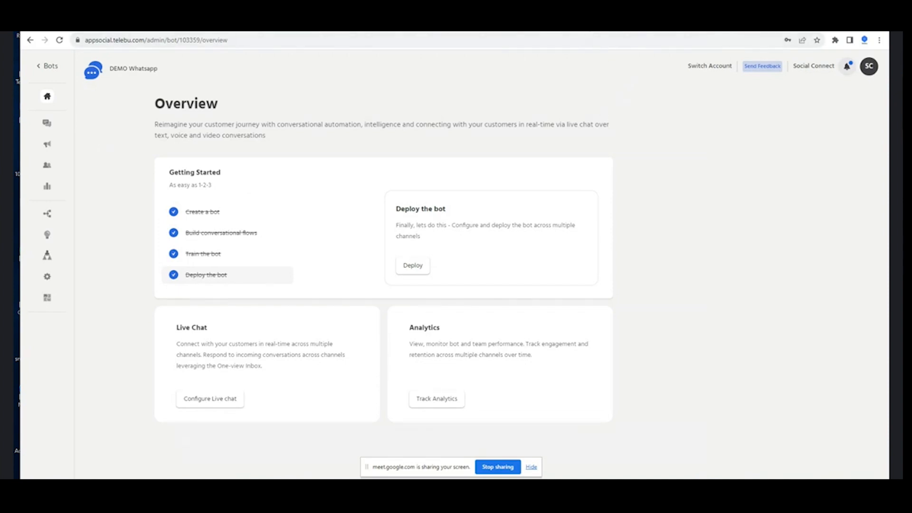
{"action": "key", "text": "ctrl+Tab"}
Find the Telebu Wa chat and send it the greeting 'hi'
{"action": "left_click", "coordinate": [182, 107]}
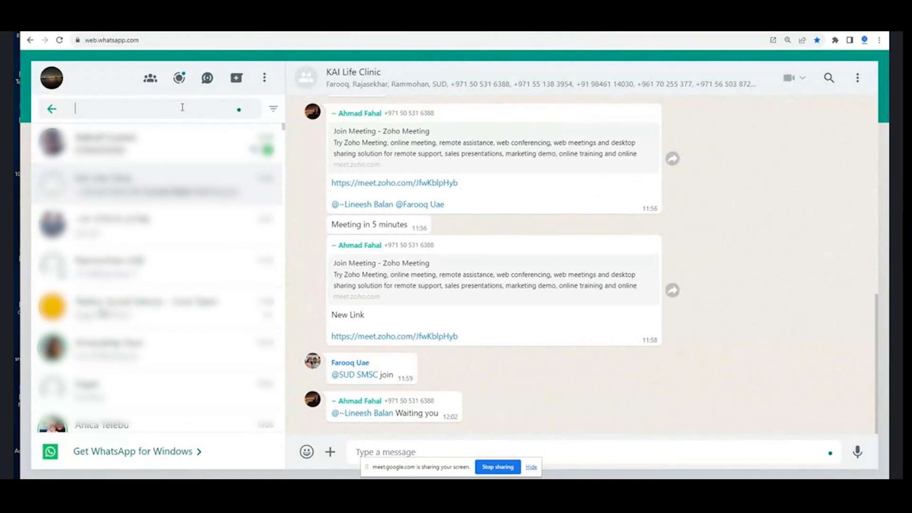
{"action": "type", "text": "telebu"}
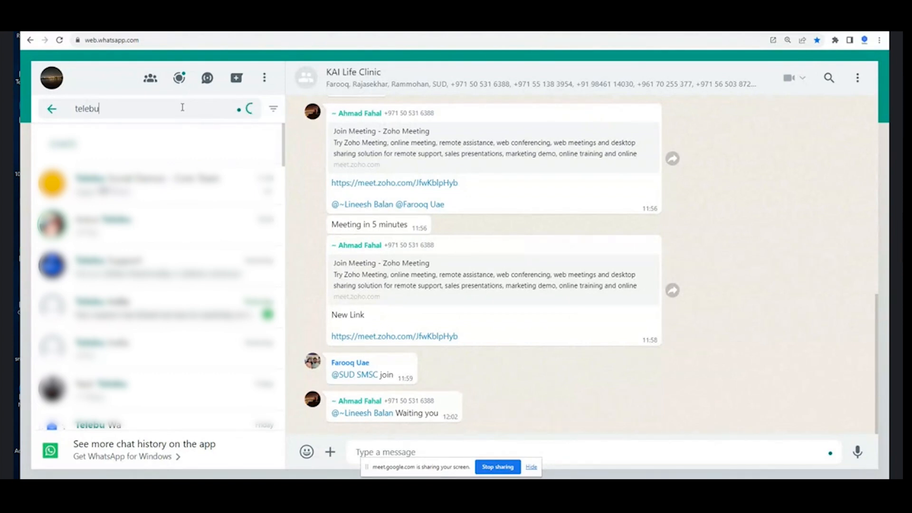
{"action": "type", "text": "wa"}
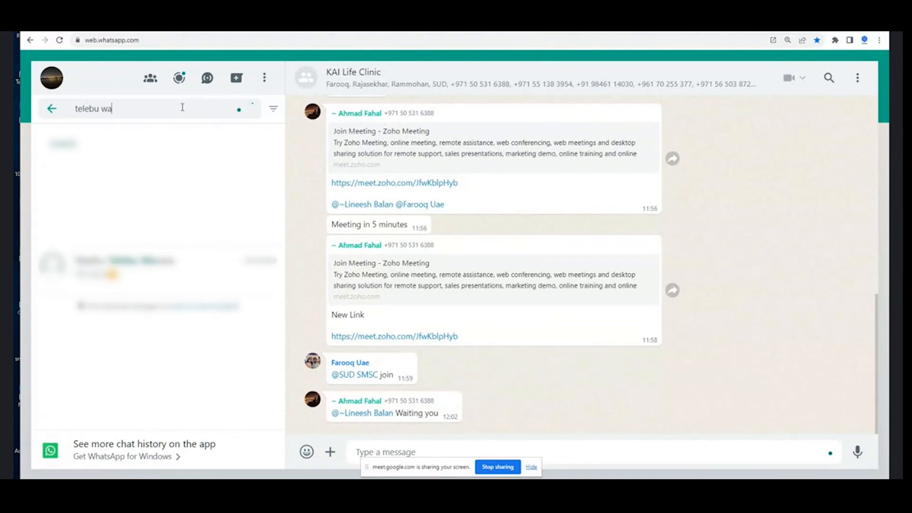
{"action": "left_click", "coordinate": [174, 196]}
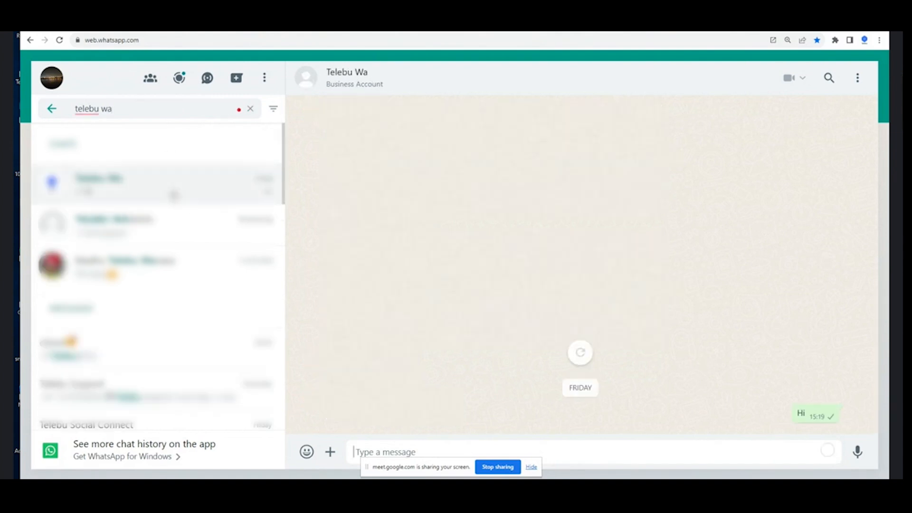
{"action": "left_click", "coordinate": [529, 467]}
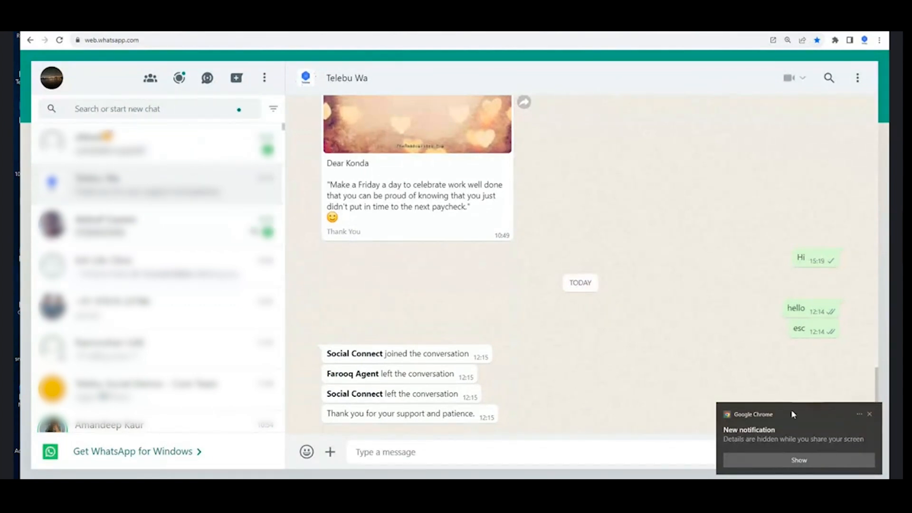
{"action": "left_click", "coordinate": [553, 449]}
{"action": "type", "text": "hi"}
{"action": "key", "text": "Return"}
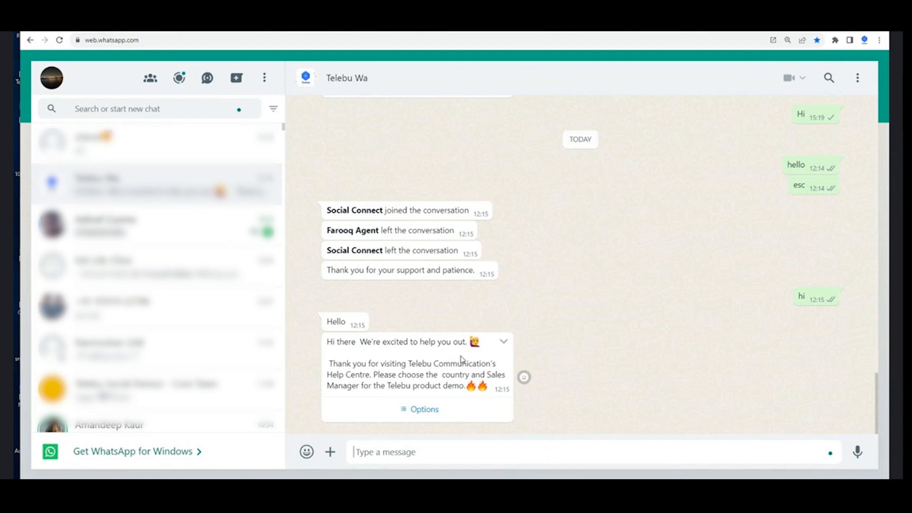
Answer the bot's country question by choosing and sending Qatar
{"action": "left_click", "coordinate": [455, 410]}
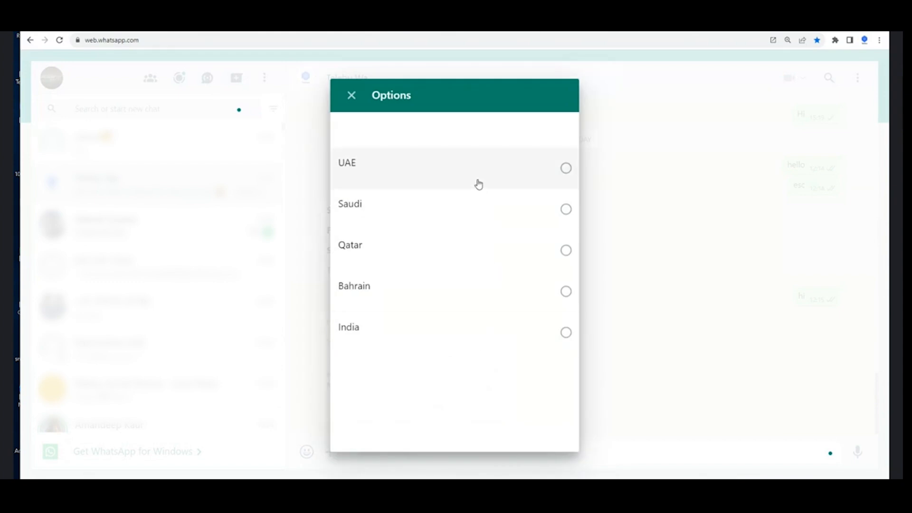
{"action": "left_click", "coordinate": [457, 254]}
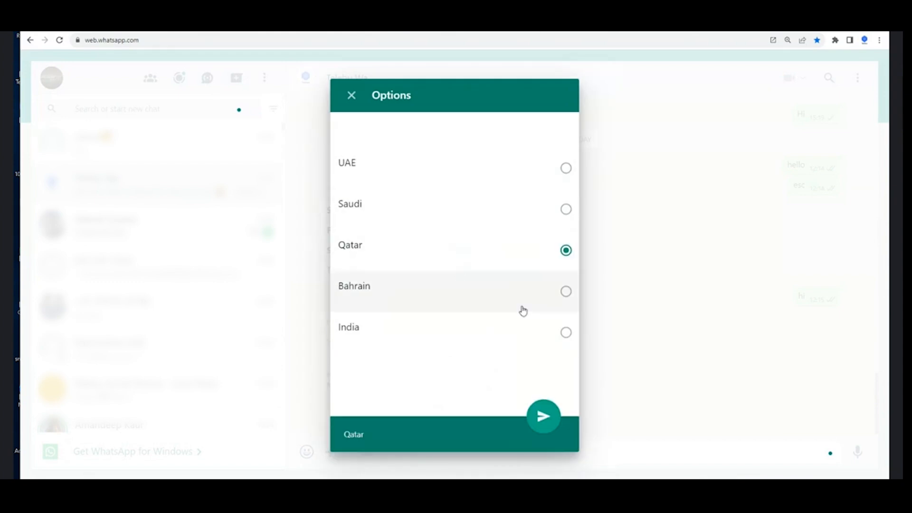
{"action": "left_click", "coordinate": [552, 405]}
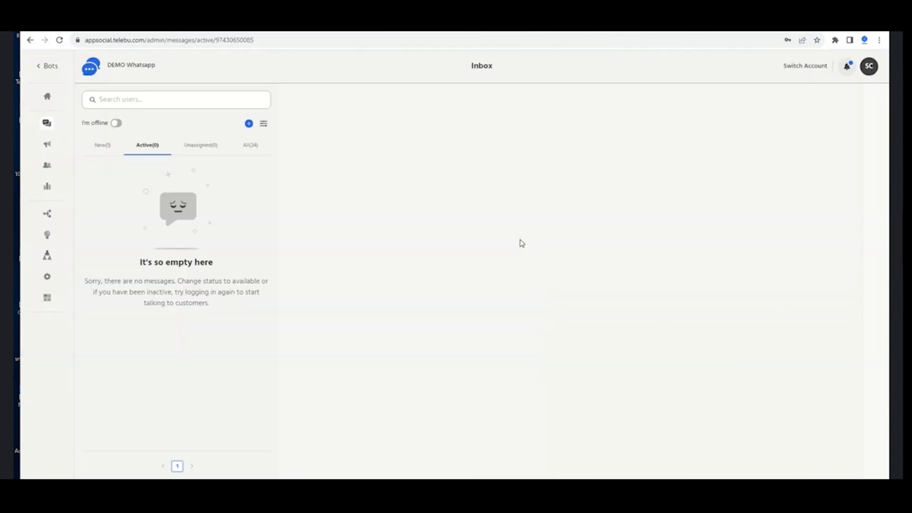
Take over the customer's conversation from the All inbox list
{"action": "left_click", "coordinate": [248, 145]}
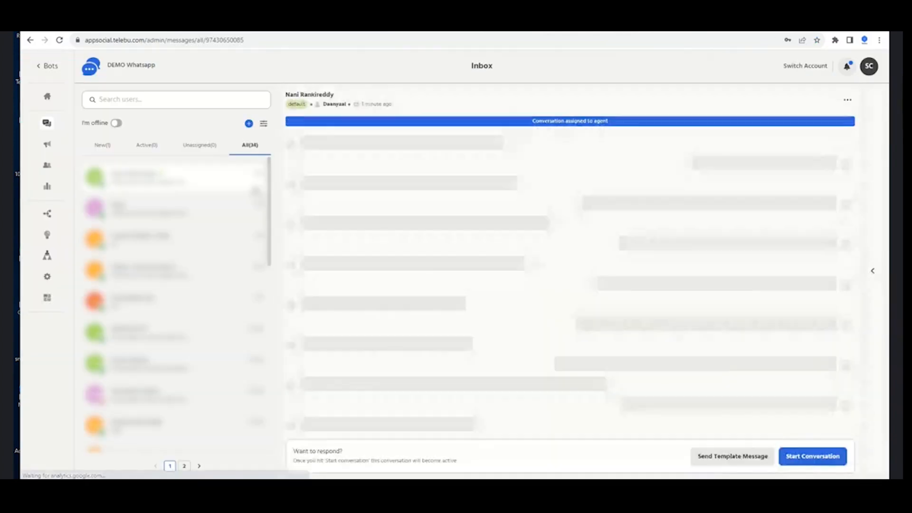
{"action": "left_click", "coordinate": [822, 450]}
{"action": "left_click", "coordinate": [498, 297]}
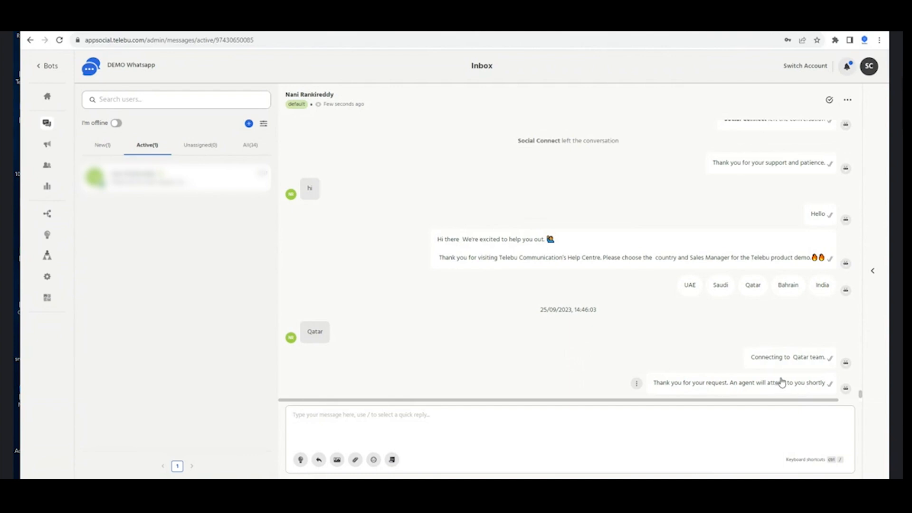
Review the chat history, jump to the latest messages and show the user details panel
{"action": "scroll", "coordinate": [736, 294], "scroll_direction": "up", "scroll_amount": 2}
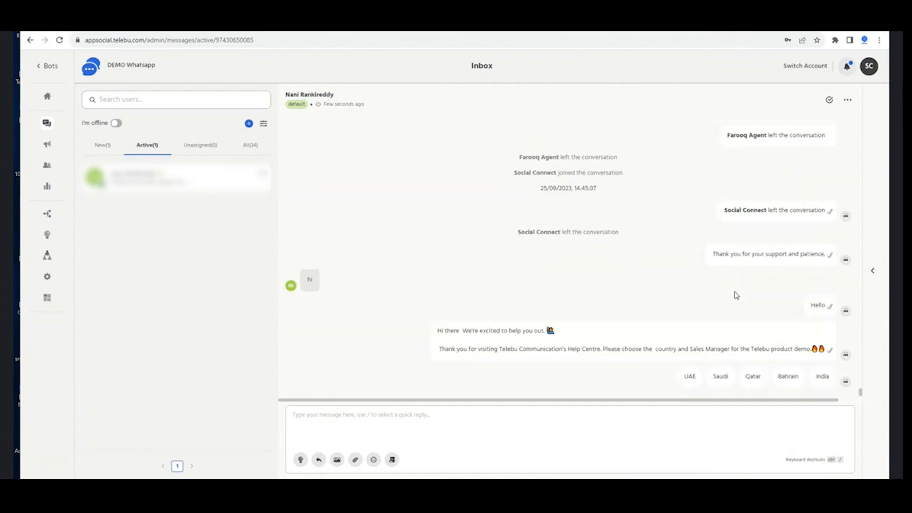
{"action": "scroll", "coordinate": [735, 256], "scroll_direction": "up", "scroll_amount": 5}
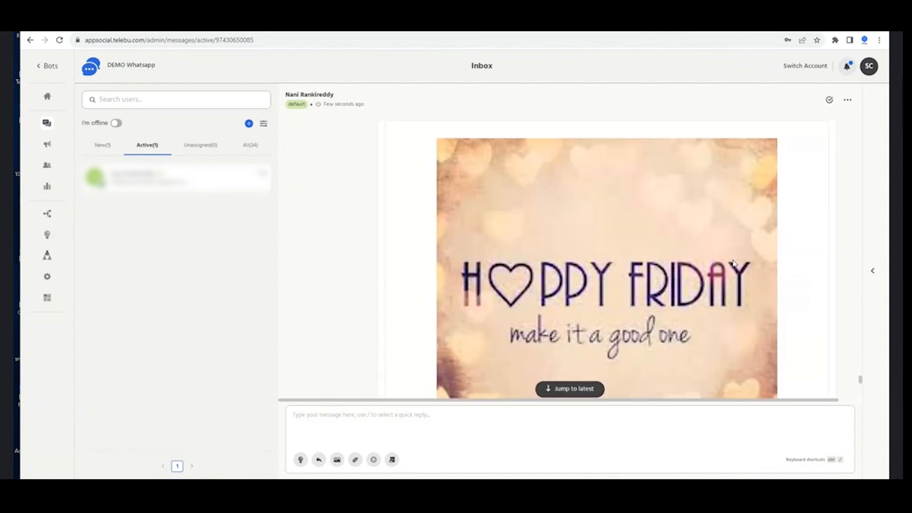
{"action": "scroll", "coordinate": [728, 254], "scroll_direction": "down", "scroll_amount": 9}
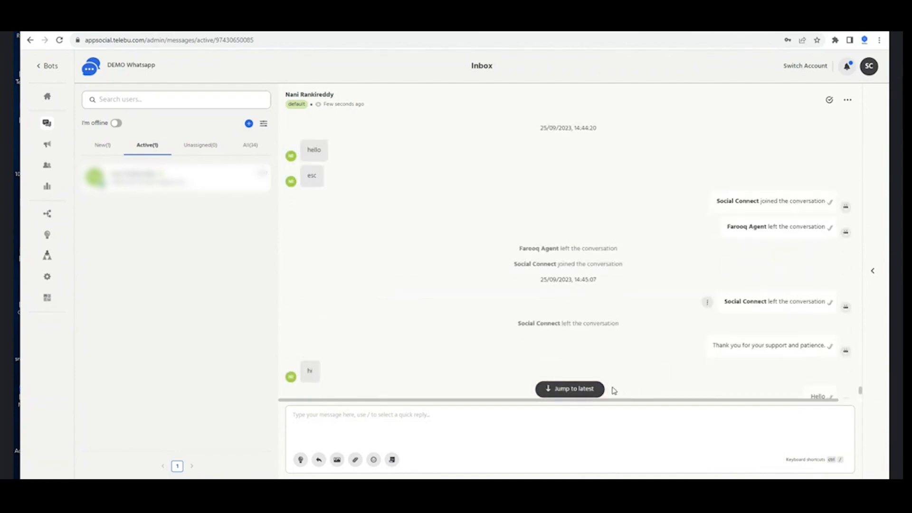
{"action": "left_click", "coordinate": [596, 393]}
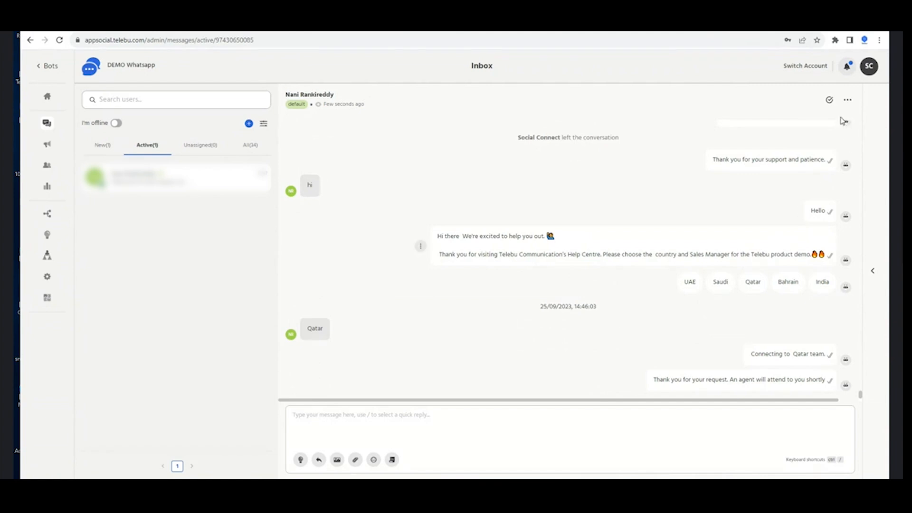
{"action": "left_click", "coordinate": [848, 102]}
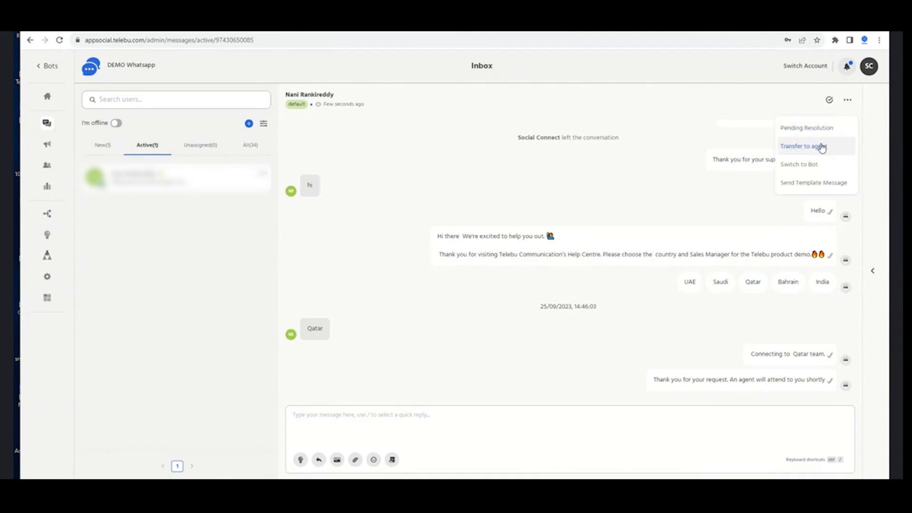
{"action": "left_click", "coordinate": [872, 270]}
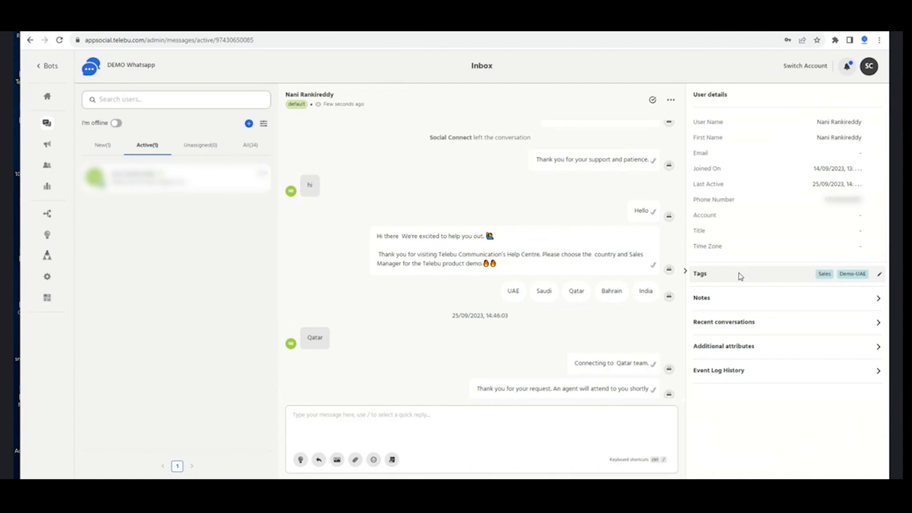
{"action": "left_click", "coordinate": [736, 303]}
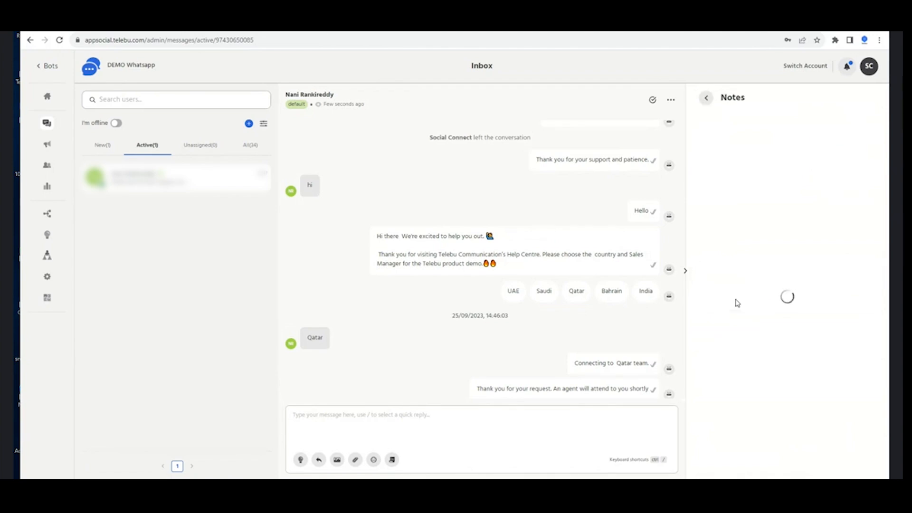
{"action": "left_click", "coordinate": [702, 98]}
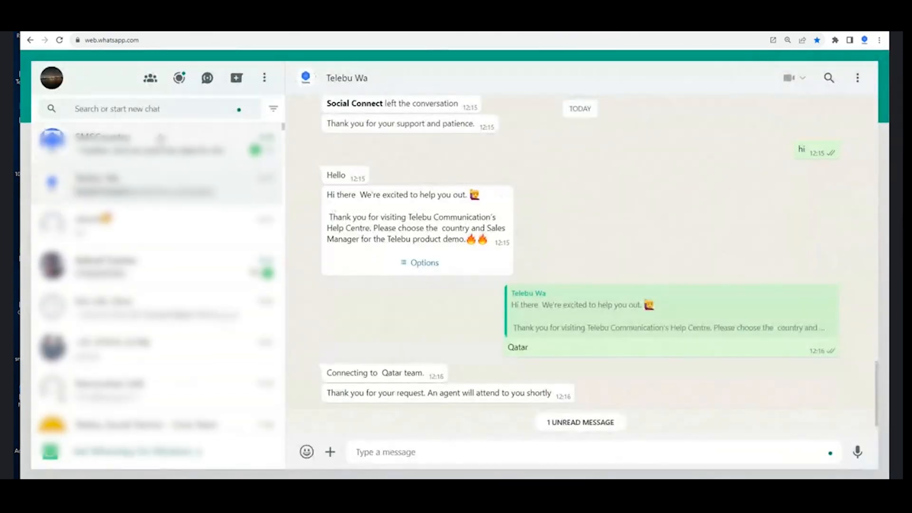
Search for cozmo and scroll back through the Cozmo Travel - Qatar chat history
{"action": "left_click", "coordinate": [174, 105]}
{"action": "type", "text": "cozmo"}
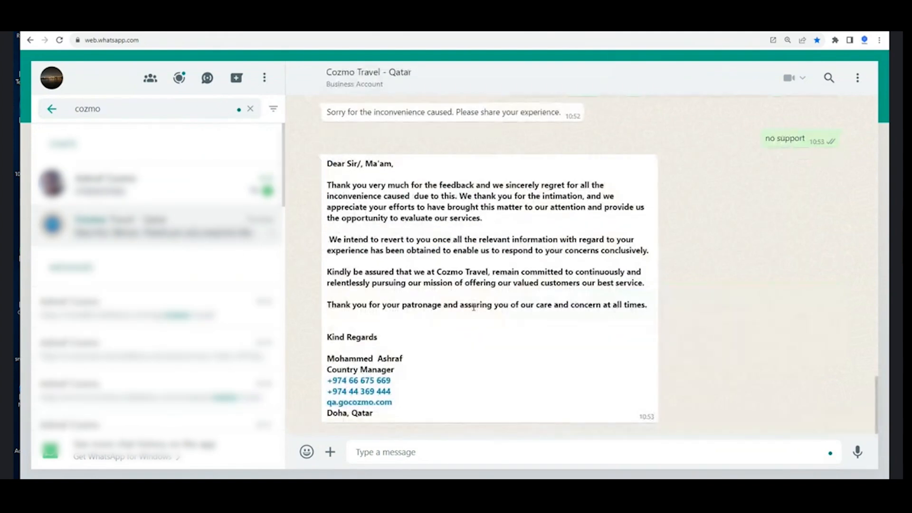
{"action": "scroll", "coordinate": [473, 307], "scroll_direction": "up", "scroll_amount": 10}
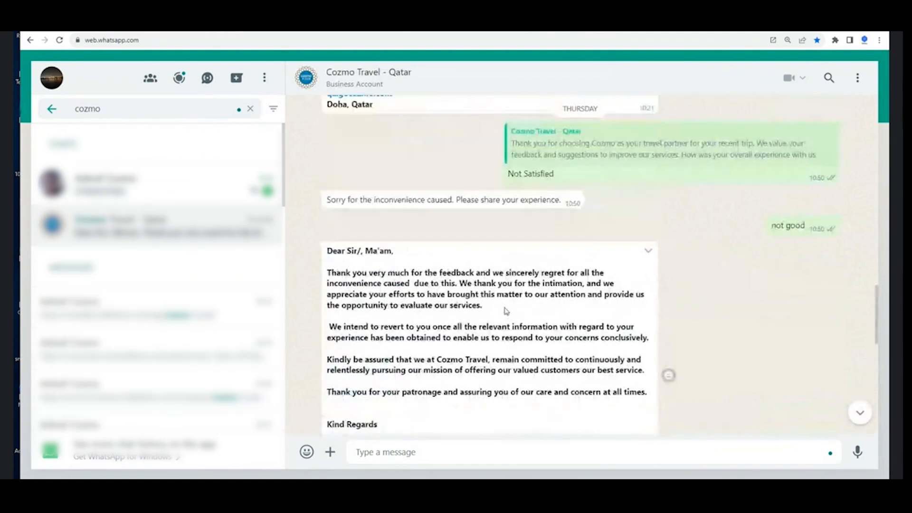
{"action": "scroll", "coordinate": [506, 311], "scroll_direction": "up", "scroll_amount": 10}
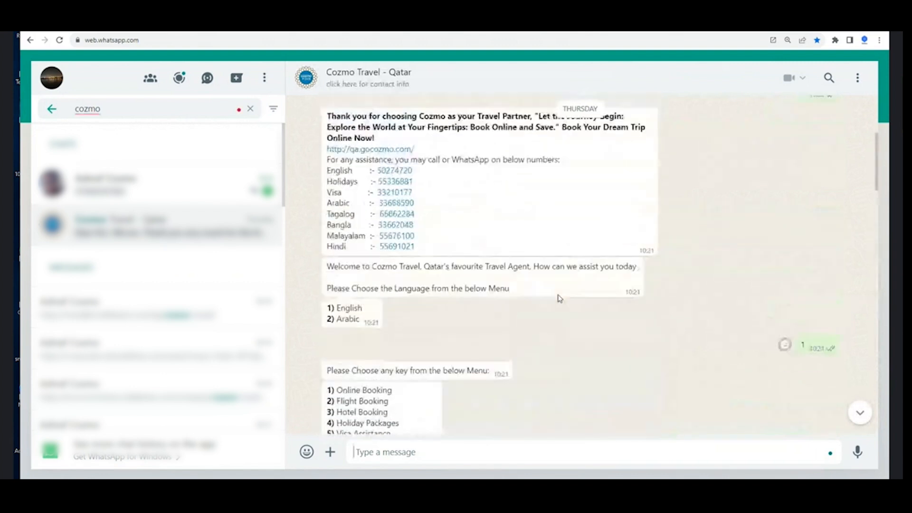
{"action": "scroll", "coordinate": [558, 296], "scroll_direction": "up", "scroll_amount": 7}
{"action": "scroll", "coordinate": [558, 299], "scroll_direction": "down", "scroll_amount": 4}
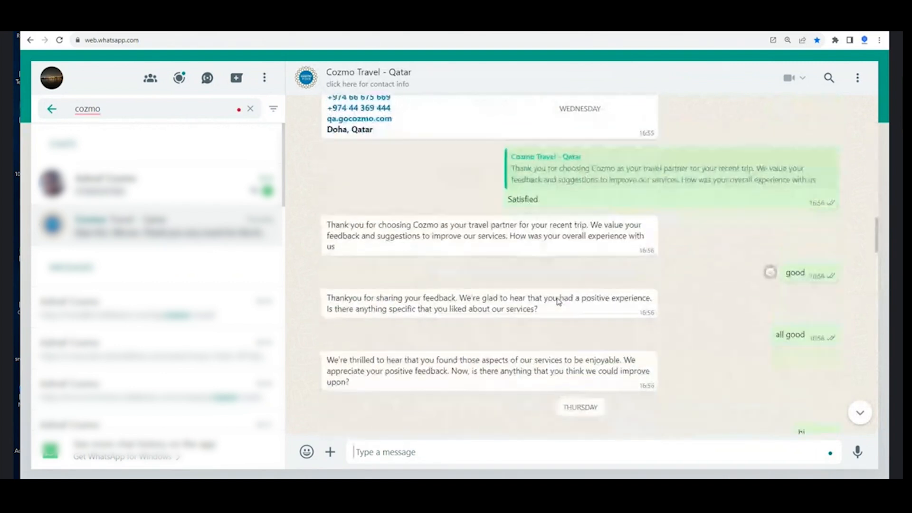
{"action": "scroll", "coordinate": [639, 237], "scroll_direction": "up", "scroll_amount": 10}
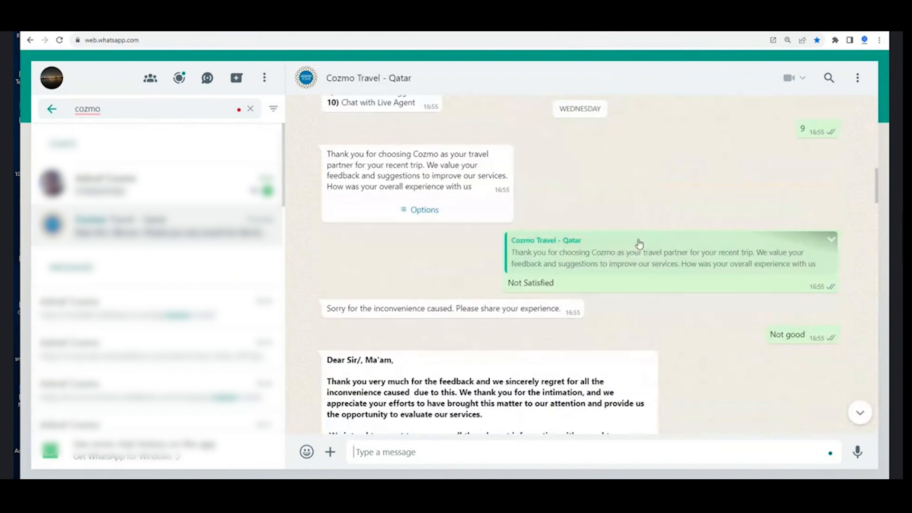
{"action": "scroll", "coordinate": [633, 257], "scroll_direction": "up", "scroll_amount": 15}
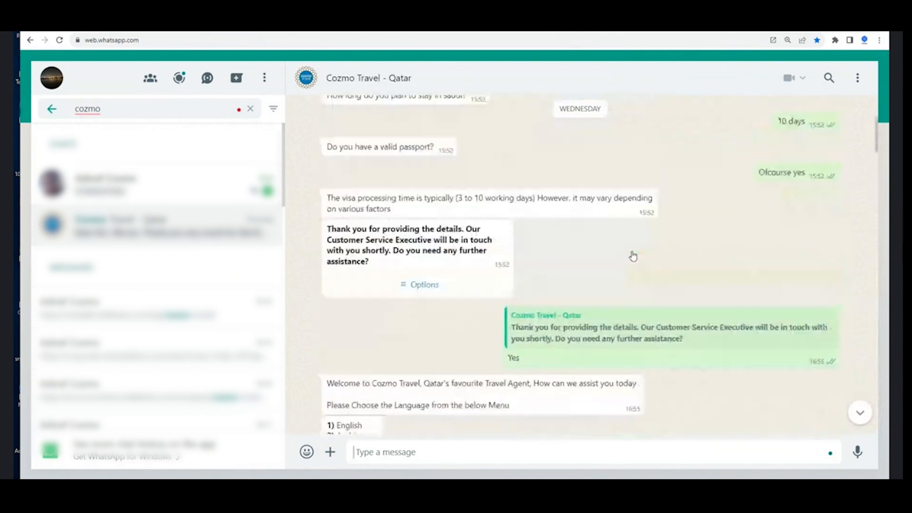
{"action": "scroll", "coordinate": [630, 264], "scroll_direction": "down", "scroll_amount": 3}
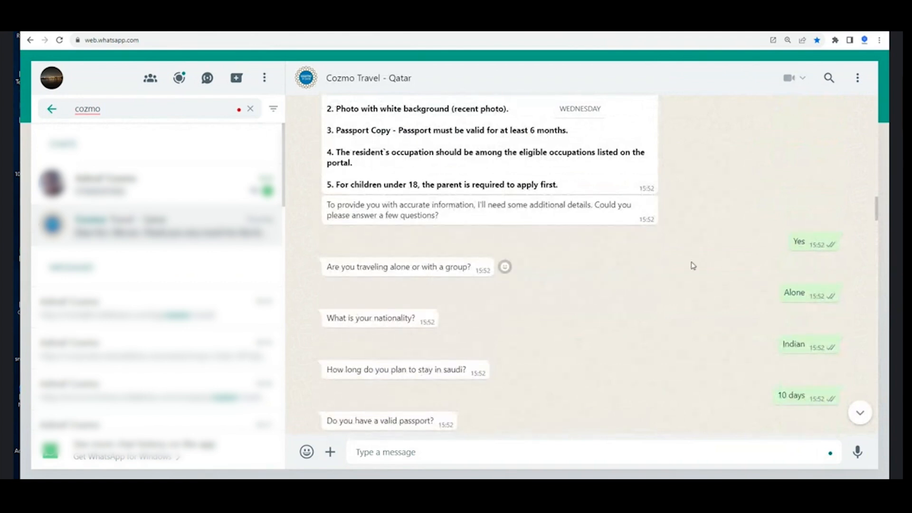
{"action": "scroll", "coordinate": [745, 269], "scroll_direction": "down", "scroll_amount": 2}
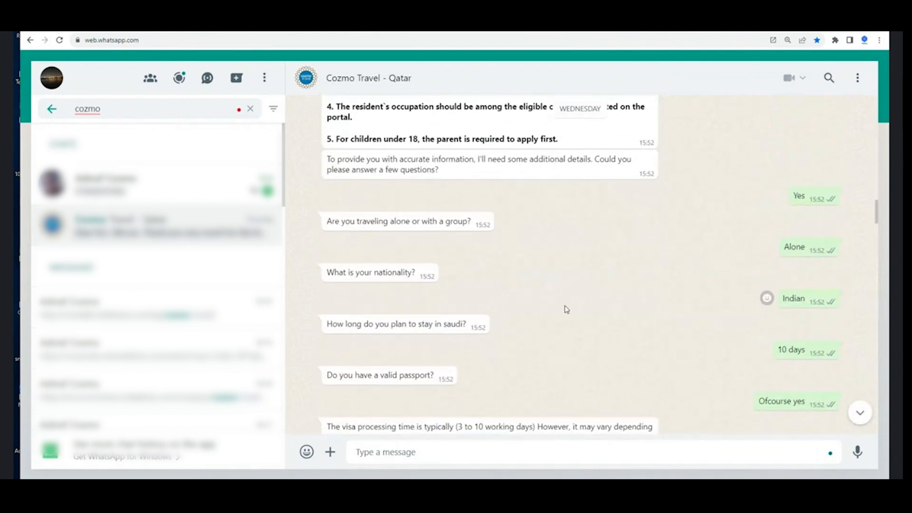
{"action": "scroll", "coordinate": [565, 309], "scroll_direction": "down", "scroll_amount": 2}
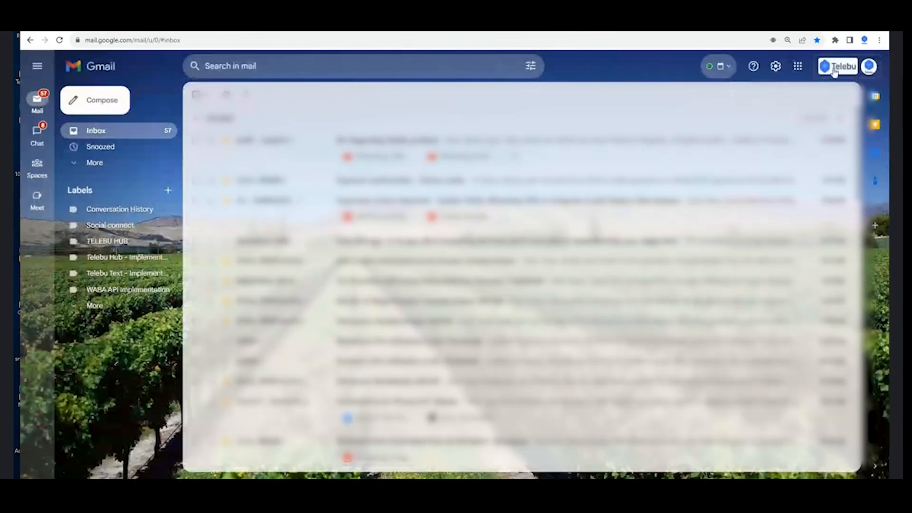
Switch Google account, open the Whatsapp Data spreadsheet and view its Hotelbooking sheet
{"action": "left_click", "coordinate": [868, 67]}
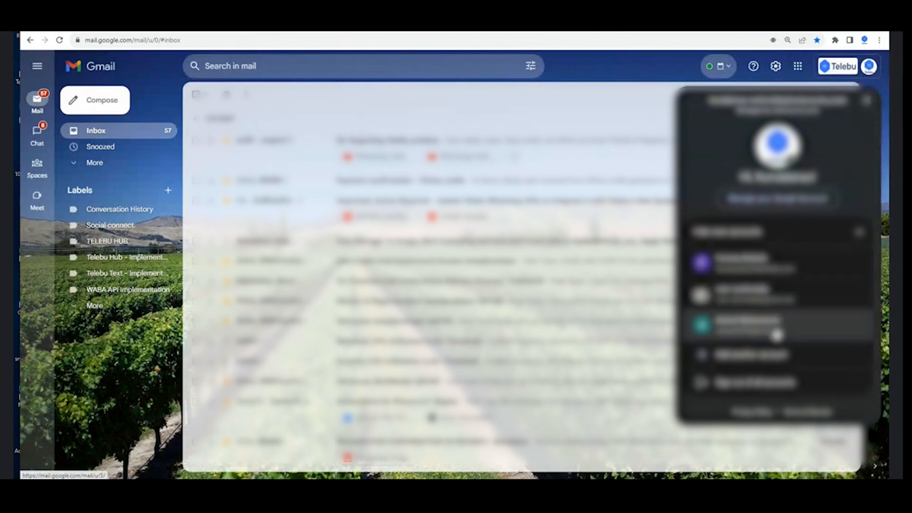
{"action": "left_click", "coordinate": [775, 332]}
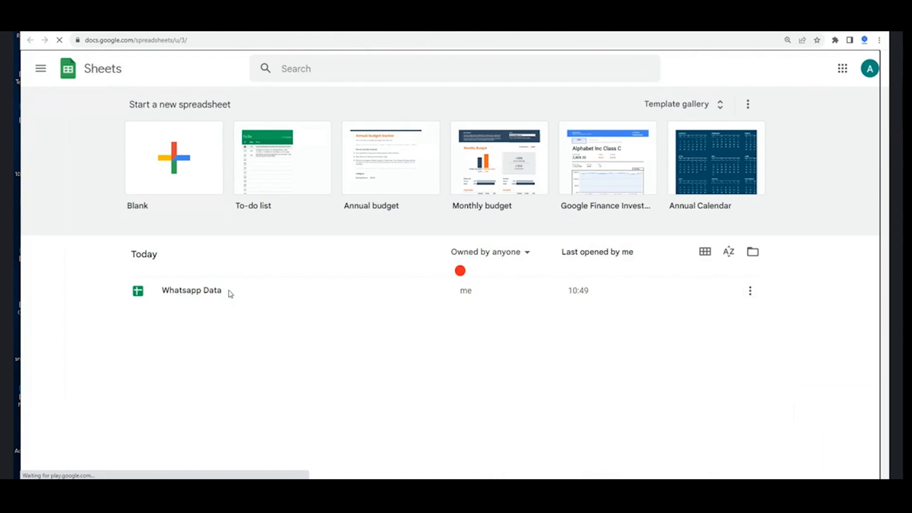
{"action": "left_click", "coordinate": [230, 293]}
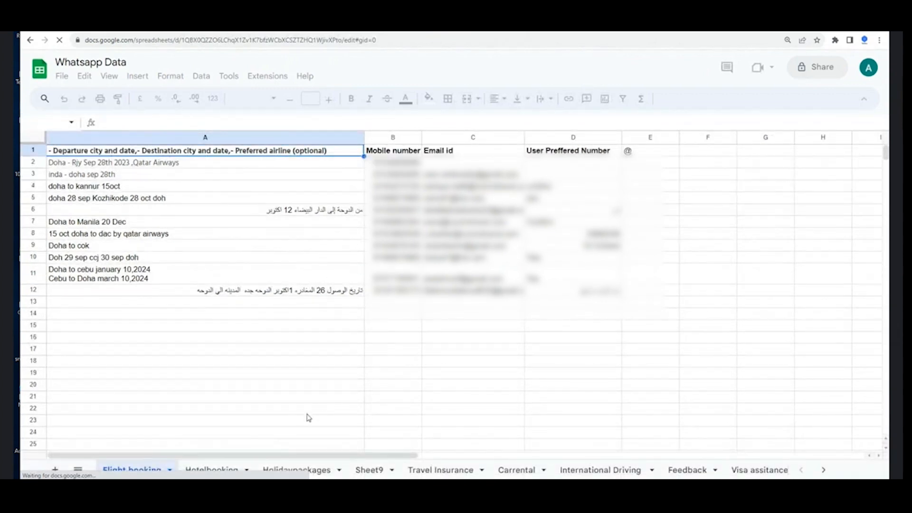
{"action": "left_click", "coordinate": [226, 471]}
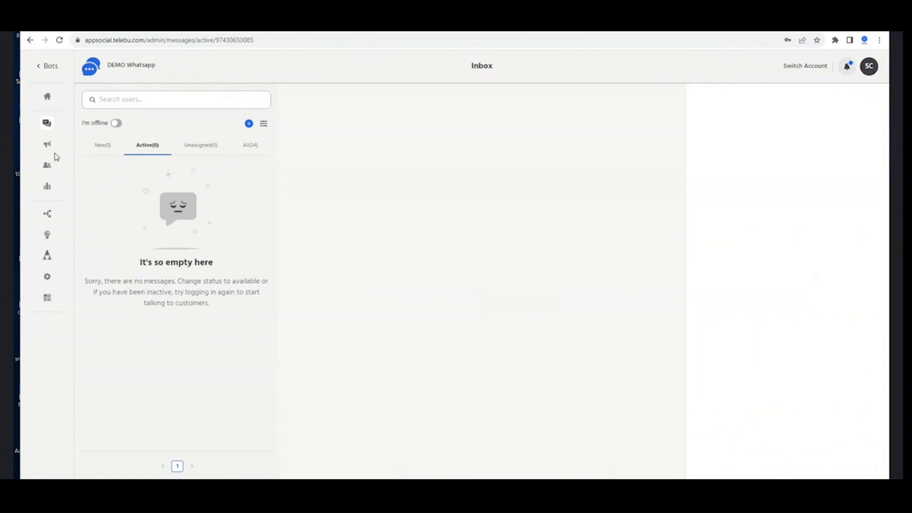
Go to the Broadcast section's Message Templates page
{"action": "left_click", "coordinate": [47, 145]}
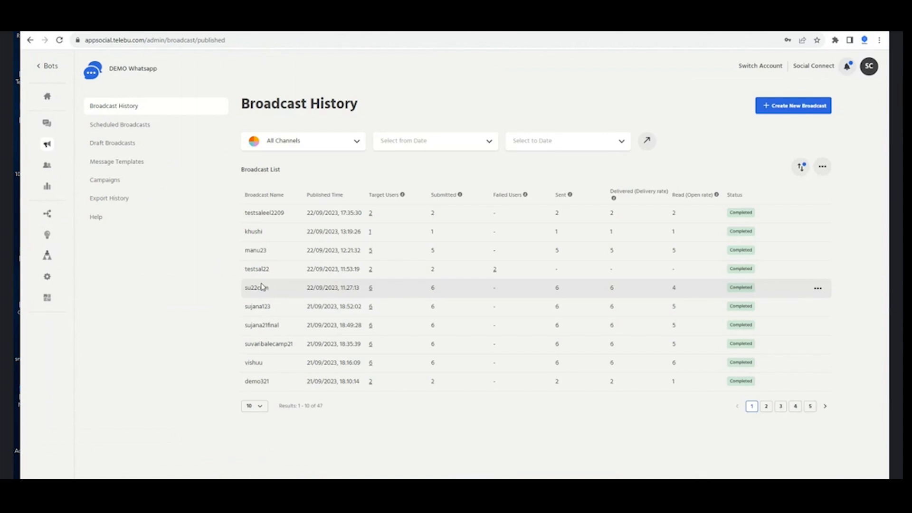
{"action": "left_click", "coordinate": [163, 172]}
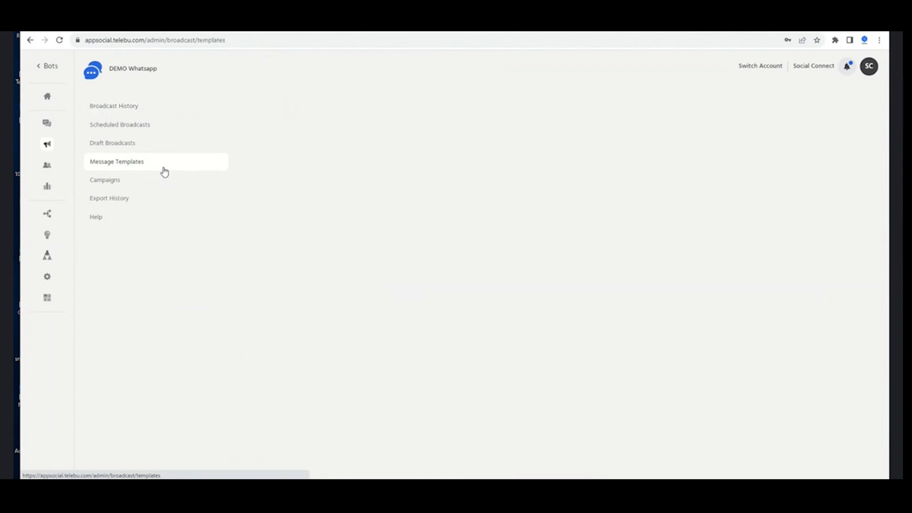
Create a new message template named feeremainder
{"action": "left_click", "coordinate": [698, 111]}
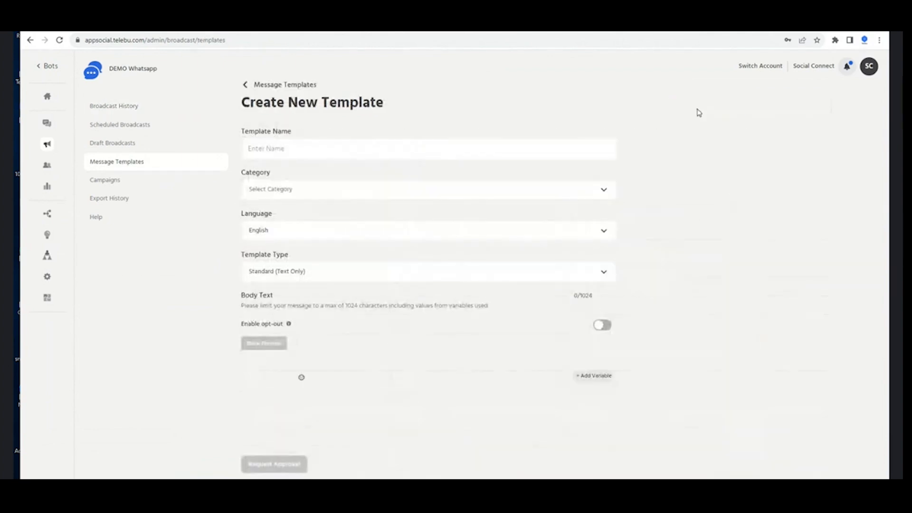
{"action": "left_click", "coordinate": [356, 149]}
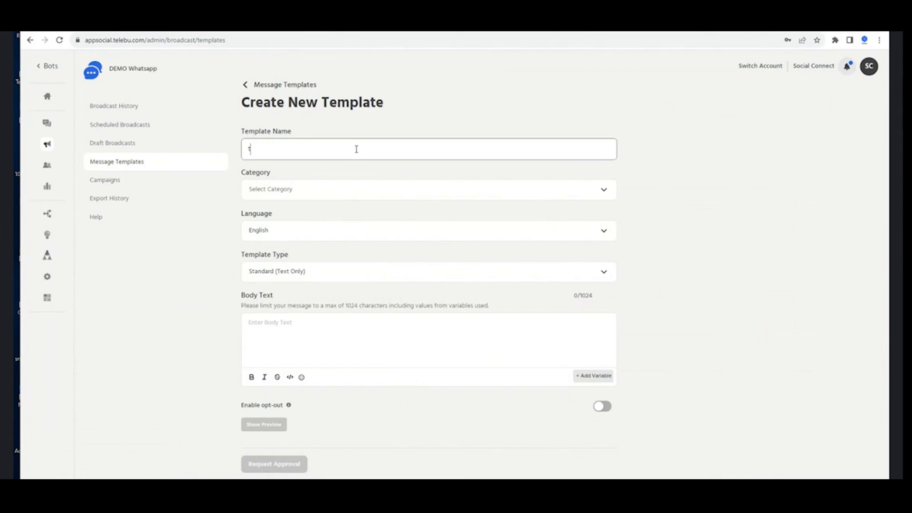
{"action": "type", "text": "meremainder"}
Set the template category to Utility and keep English as the language
{"action": "left_click", "coordinate": [349, 195]}
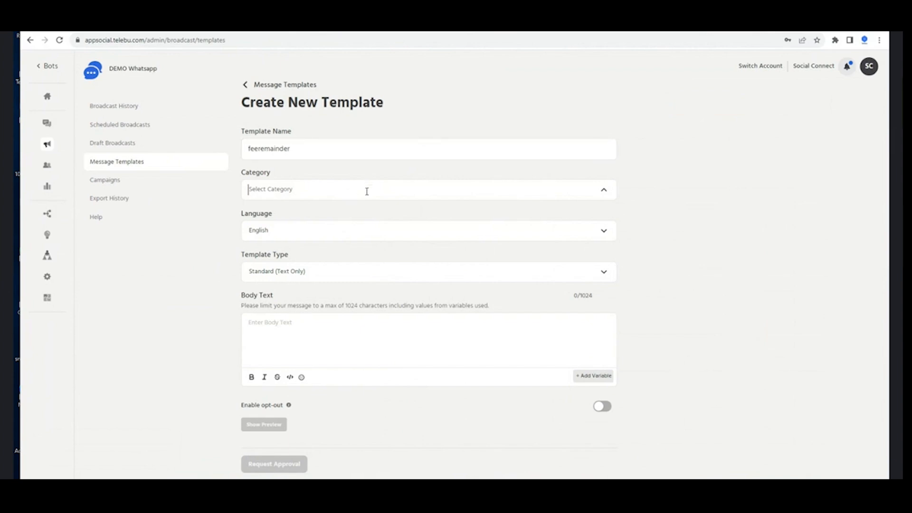
{"action": "left_click", "coordinate": [569, 202]}
{"action": "left_click", "coordinate": [476, 196]}
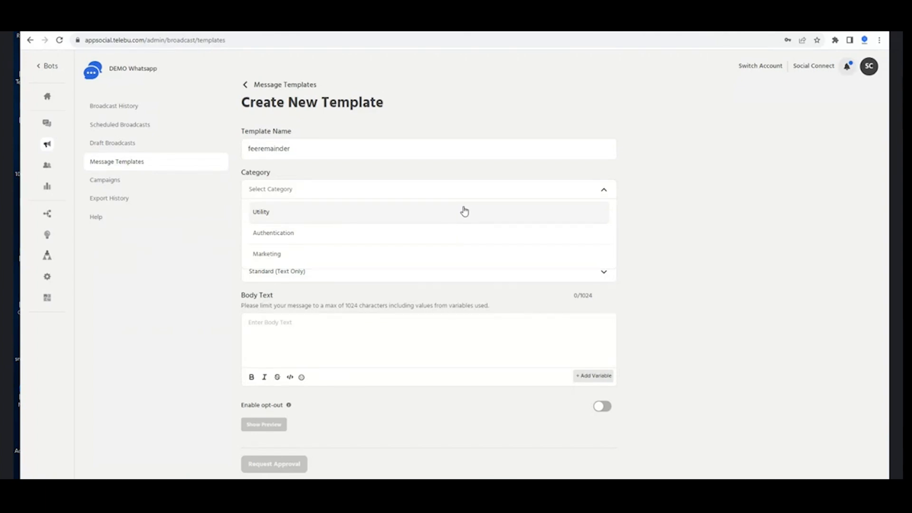
{"action": "left_click", "coordinate": [464, 212]}
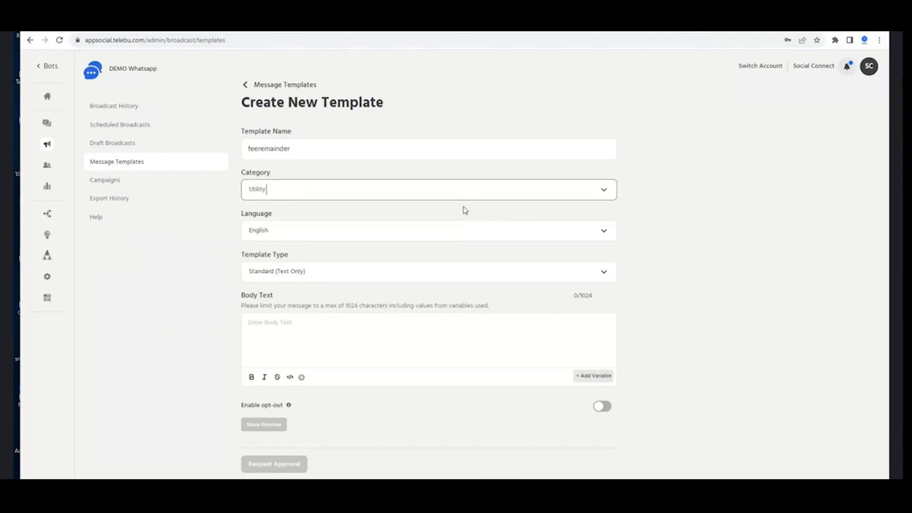
{"action": "left_click", "coordinate": [460, 232]}
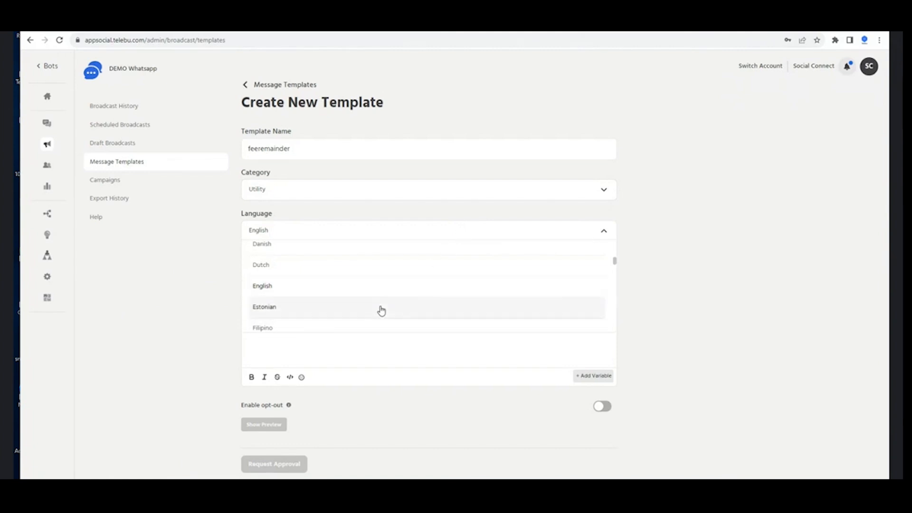
{"action": "left_click", "coordinate": [385, 287]}
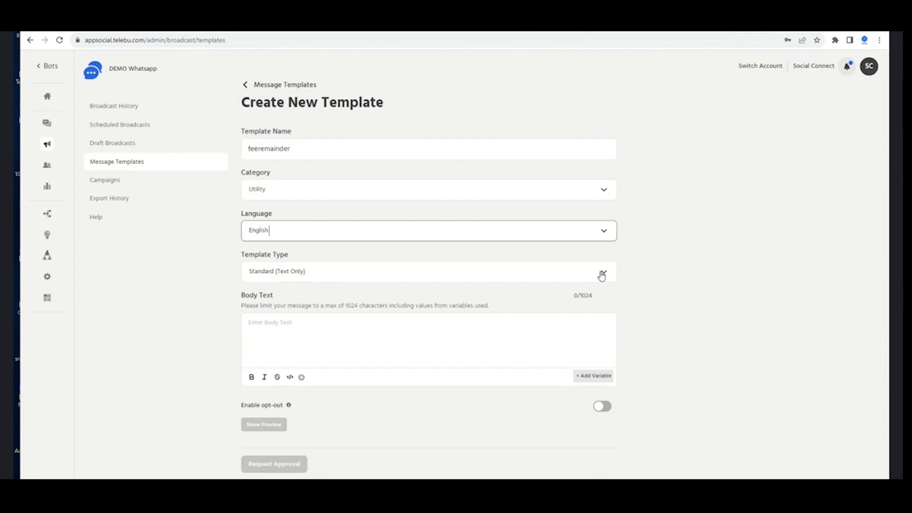
{"action": "left_click", "coordinate": [601, 275]}
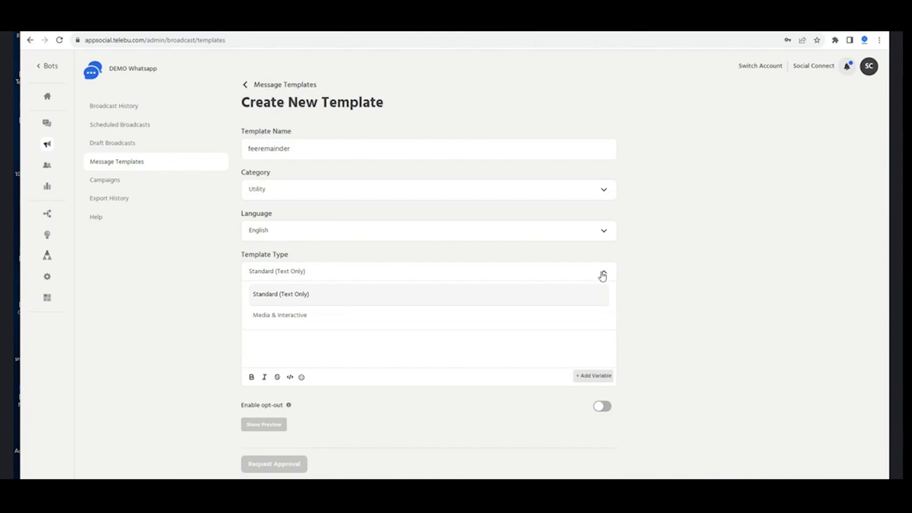
Make the template Media & Interactive and fix the footer's opening capital S
{"action": "left_click", "coordinate": [544, 317]}
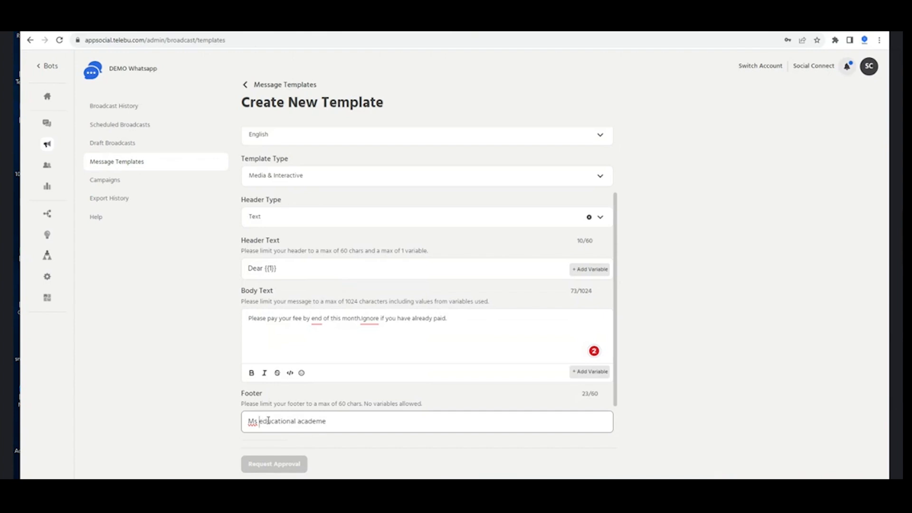
{"action": "key", "text": "BackSpace"}
{"action": "key", "text": "BackSpace"}
{"action": "type", "text": "S"}
{"action": "scroll", "coordinate": [390, 350], "scroll_direction": "down", "scroll_amount": 1}
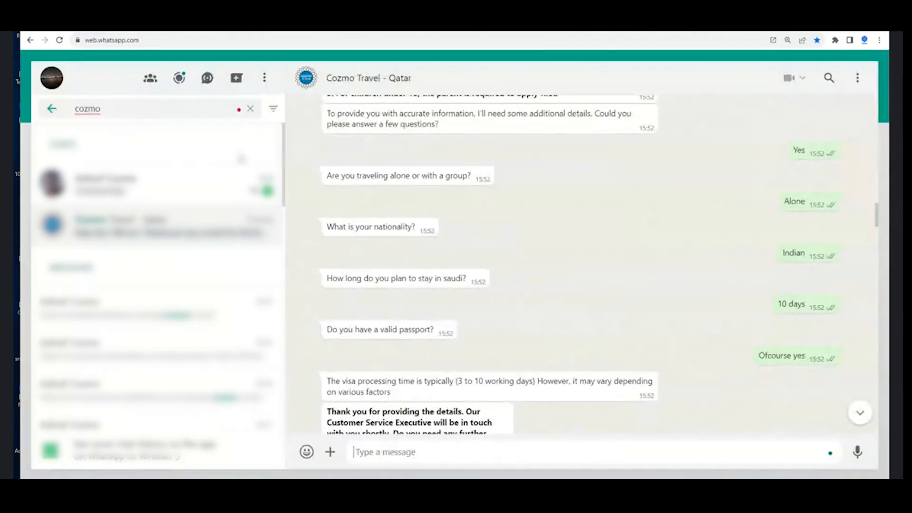
{"action": "double_click", "coordinate": [199, 108]}
{"action": "key", "text": "BackSpace"}
{"action": "type", "text": "tel"}
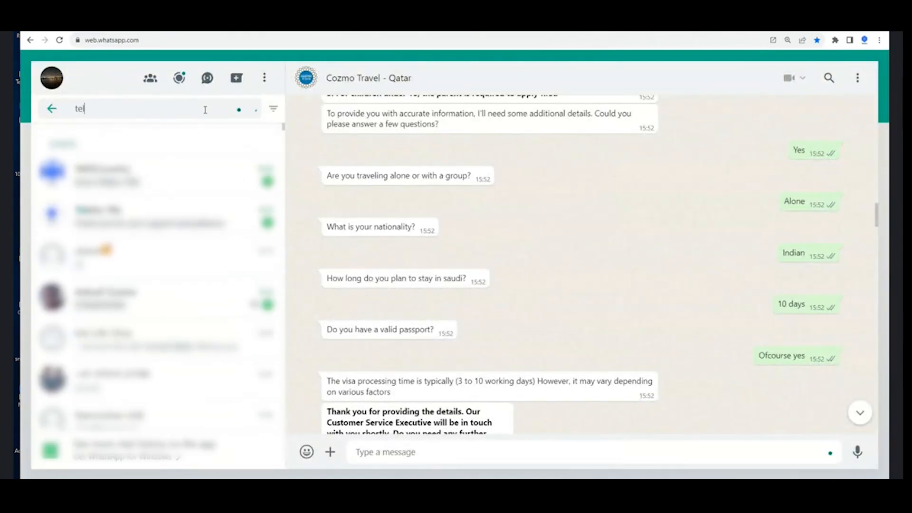
{"action": "type", "text": "ebu wana"}
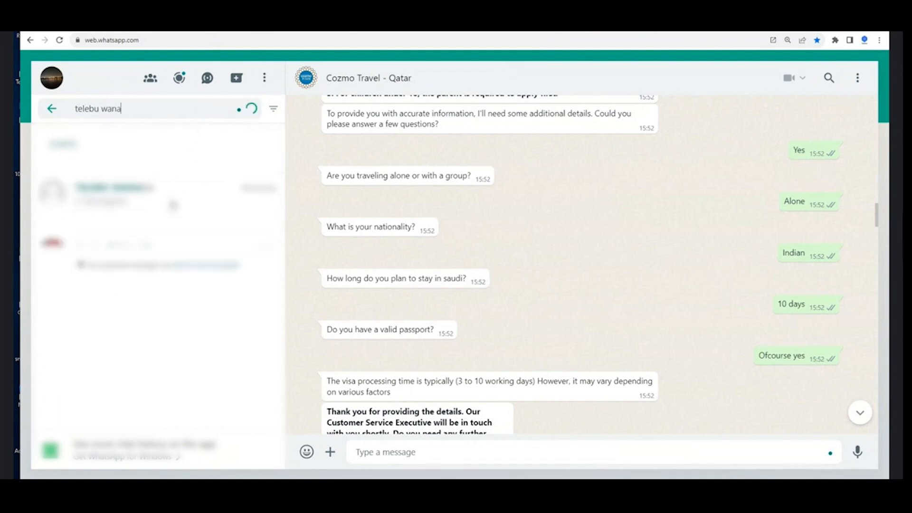
{"action": "left_click", "coordinate": [173, 204]}
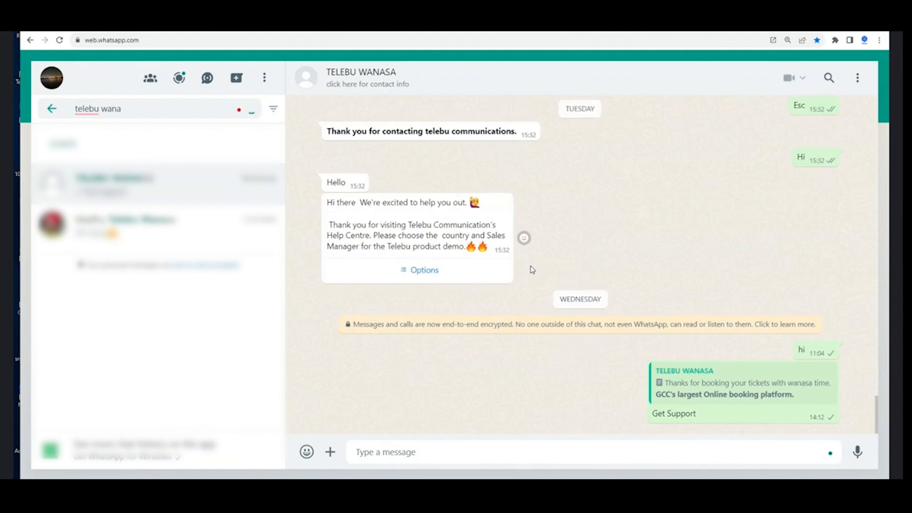
{"action": "scroll", "coordinate": [518, 274], "scroll_direction": "up", "scroll_amount": 10}
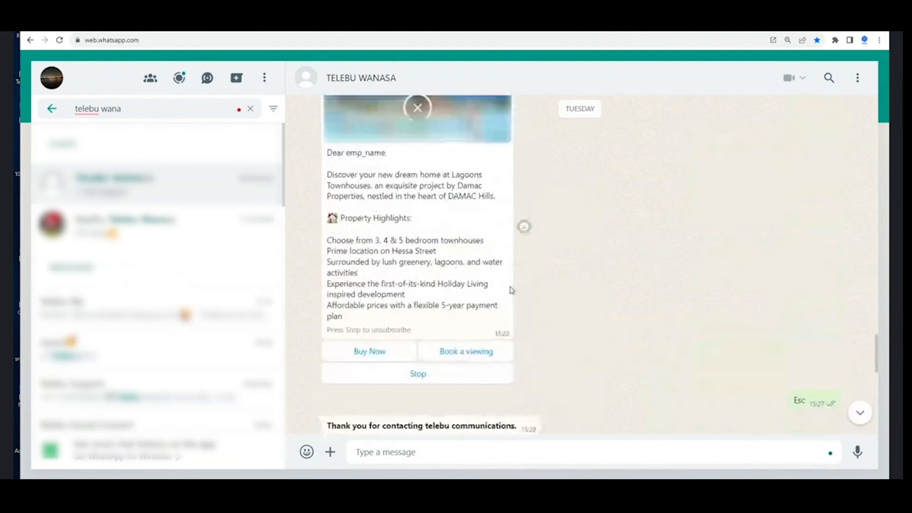
{"action": "scroll", "coordinate": [508, 290], "scroll_direction": "down", "scroll_amount": 2}
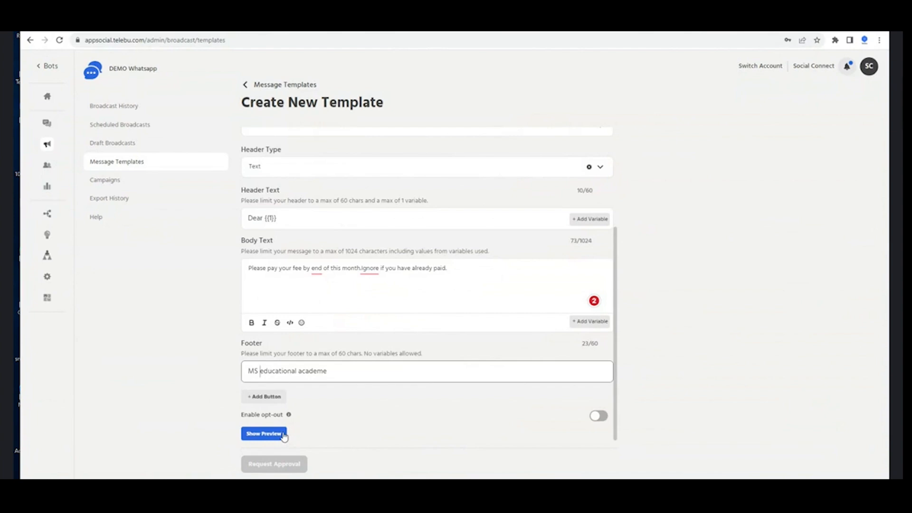
{"action": "left_click", "coordinate": [271, 397]}
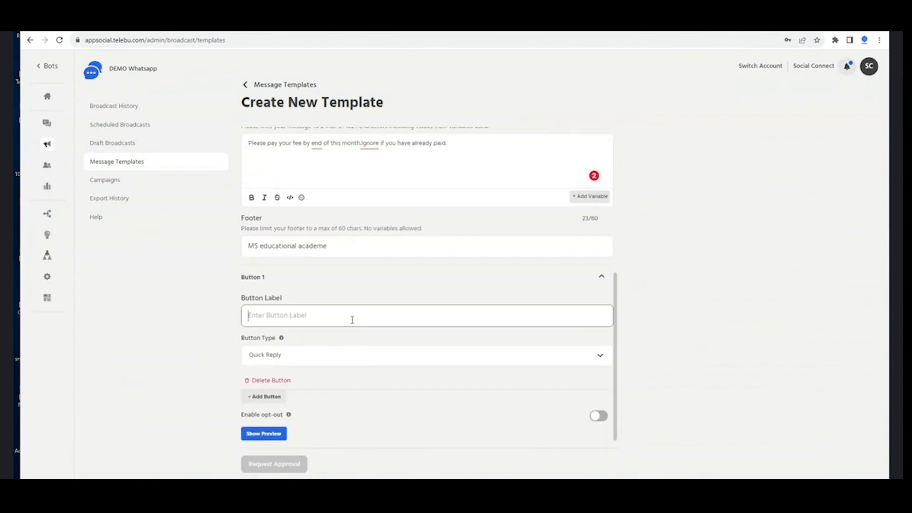
{"action": "left_click", "coordinate": [307, 362]}
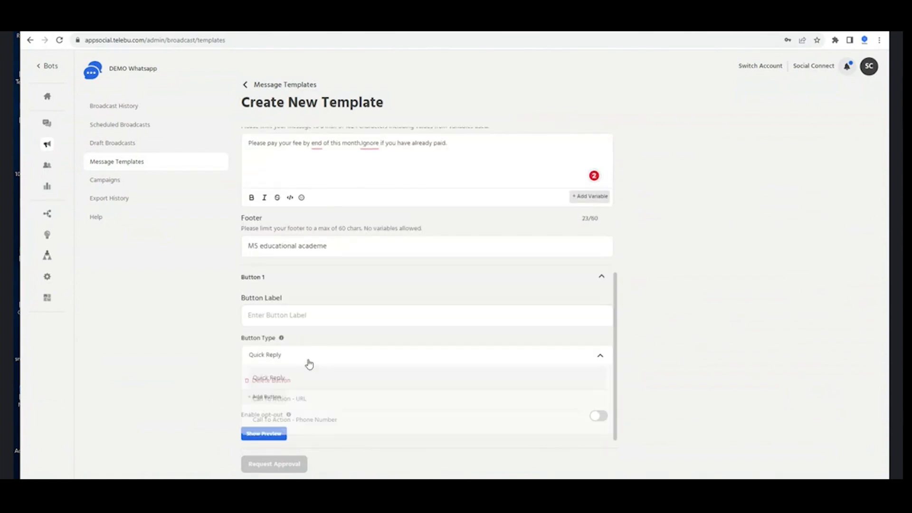
{"action": "left_click", "coordinate": [308, 399]}
{"action": "left_click", "coordinate": [313, 307]}
{"action": "type", "text": "Pay"}
{"action": "left_click", "coordinate": [375, 397]}
{"action": "type", "text": "https://mseducationacademy.in/"}
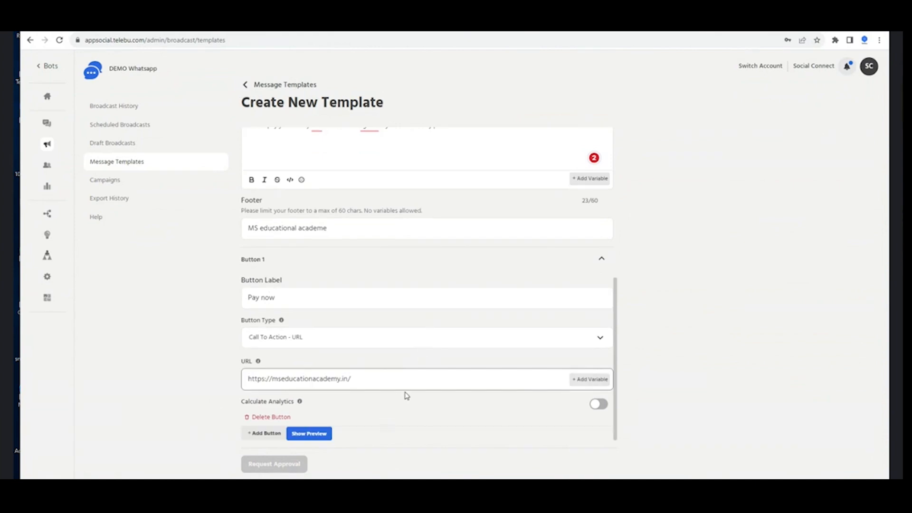
Correct the body to read 'by the end of this month. Ignore…' and show the preview
{"action": "scroll", "coordinate": [406, 396], "scroll_direction": "up", "scroll_amount": 3}
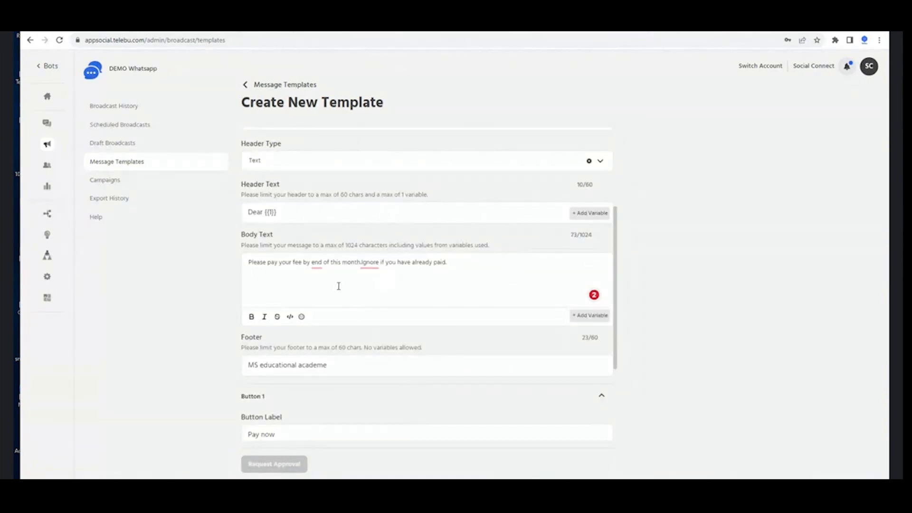
{"action": "mouse_move", "coordinate": [317, 262]}
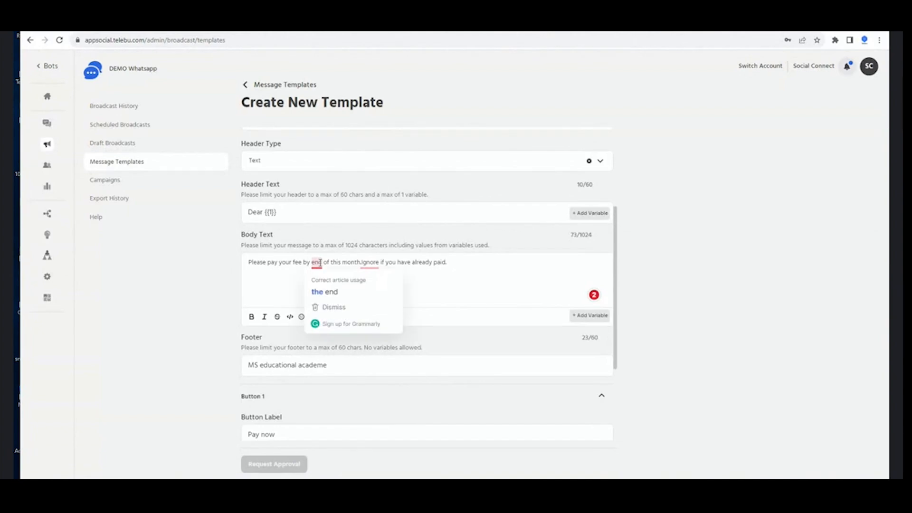
{"action": "left_click", "coordinate": [326, 291]}
{"action": "left_click", "coordinate": [380, 288]}
{"action": "scroll", "coordinate": [410, 296], "scroll_direction": "down", "scroll_amount": 1}
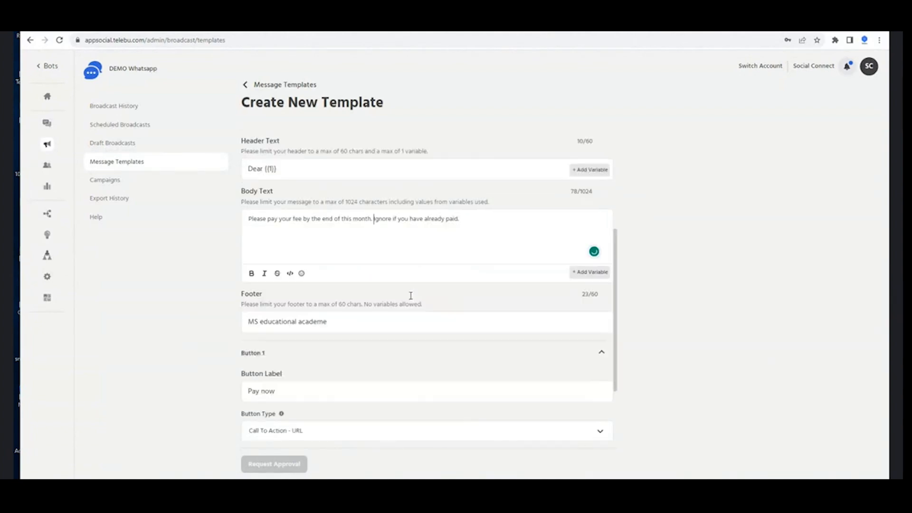
{"action": "scroll", "coordinate": [411, 296], "scroll_direction": "down", "scroll_amount": 1}
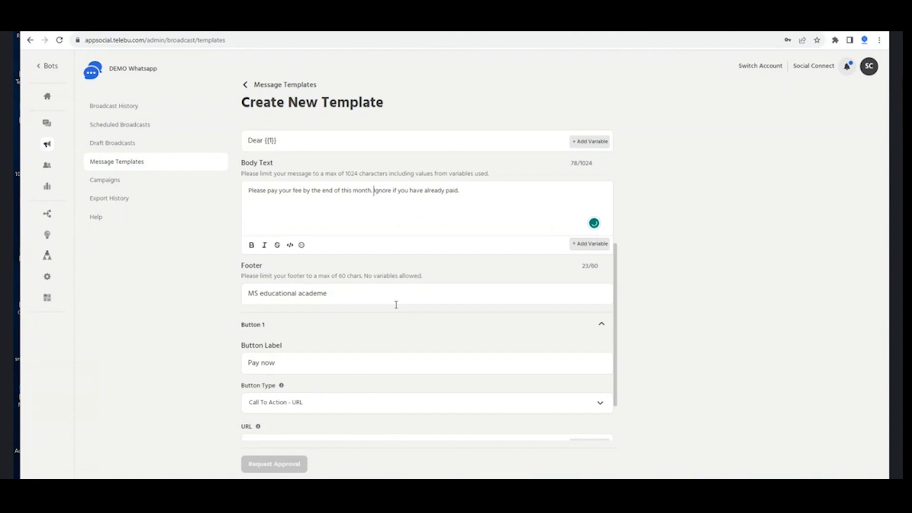
{"action": "scroll", "coordinate": [396, 305], "scroll_direction": "down", "scroll_amount": 2}
{"action": "left_click", "coordinate": [319, 433]}
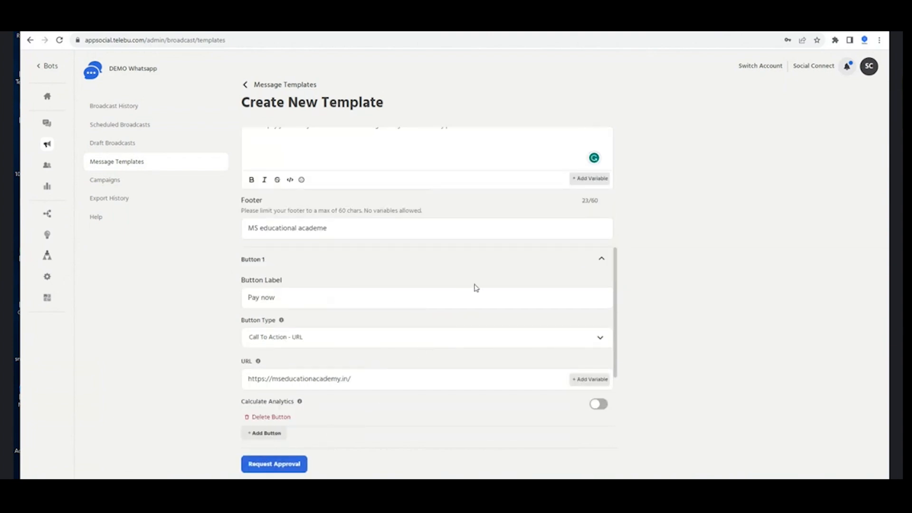
Enter 'name' as the header {{1}} sample value and submit the feeremainder template for approval
{"action": "scroll", "coordinate": [476, 287], "scroll_direction": "down", "scroll_amount": 3}
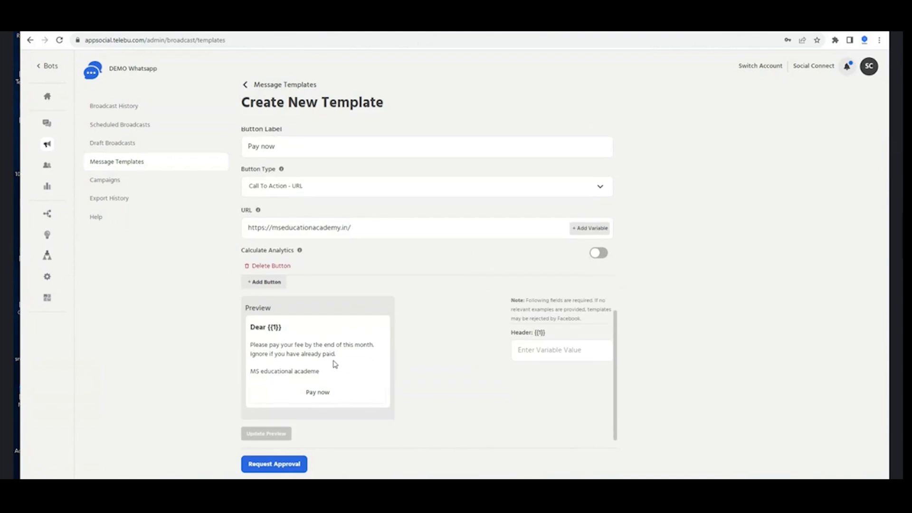
{"action": "left_click", "coordinate": [551, 345]}
{"action": "type", "text": "name"}
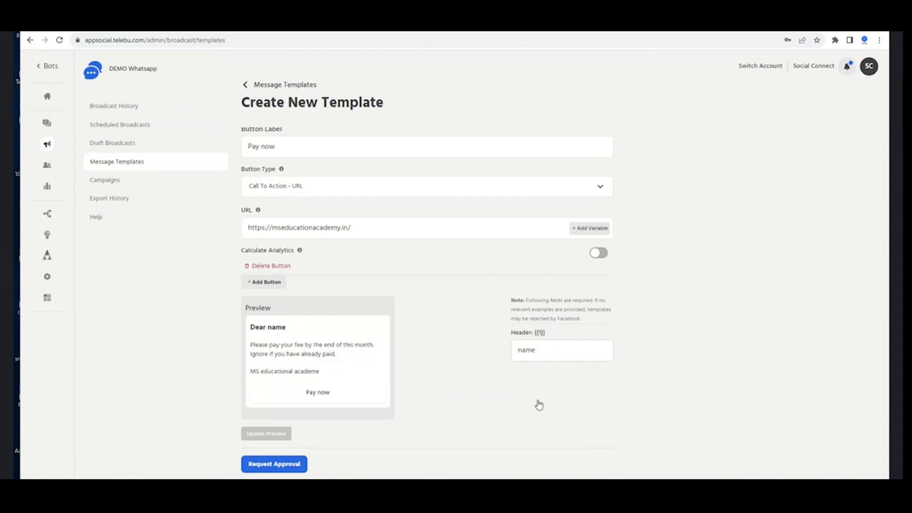
{"action": "key", "text": "Return"}
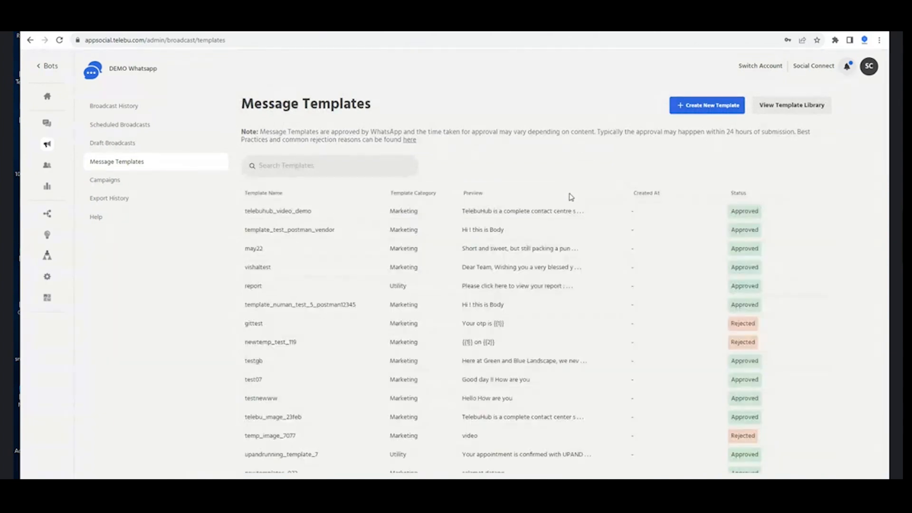
{"action": "left_click", "coordinate": [810, 212]}
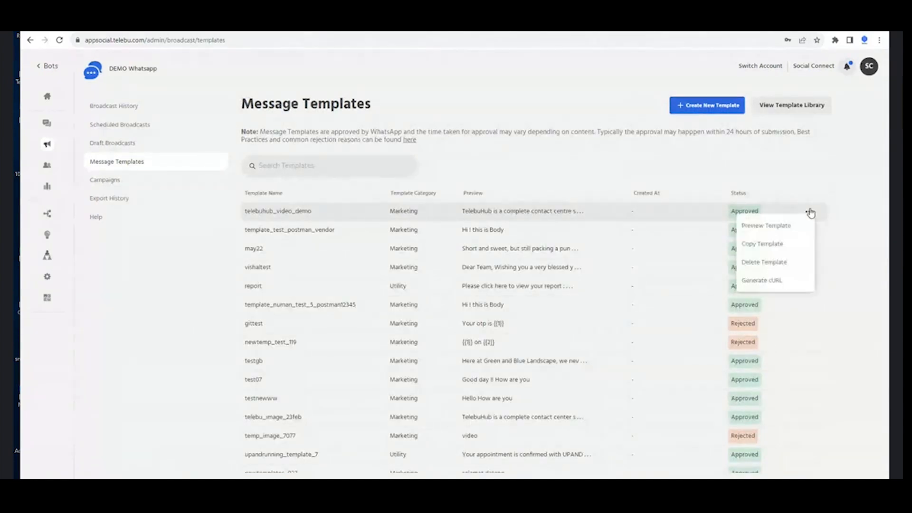
{"action": "left_click", "coordinate": [783, 226]}
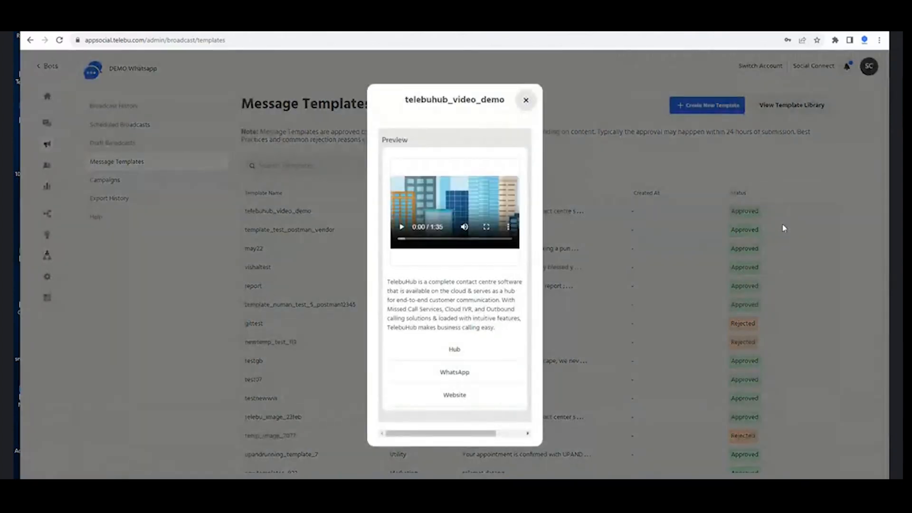
{"action": "left_click", "coordinate": [562, 34]}
{"action": "scroll", "coordinate": [464, 260], "scroll_direction": "up", "scroll_amount": 4}
{"action": "scroll", "coordinate": [464, 260], "scroll_direction": "down", "scroll_amount": 4}
{"action": "scroll", "coordinate": [467, 264], "scroll_direction": "up", "scroll_amount": 2}
{"action": "scroll", "coordinate": [467, 263], "scroll_direction": "up", "scroll_amount": 8}
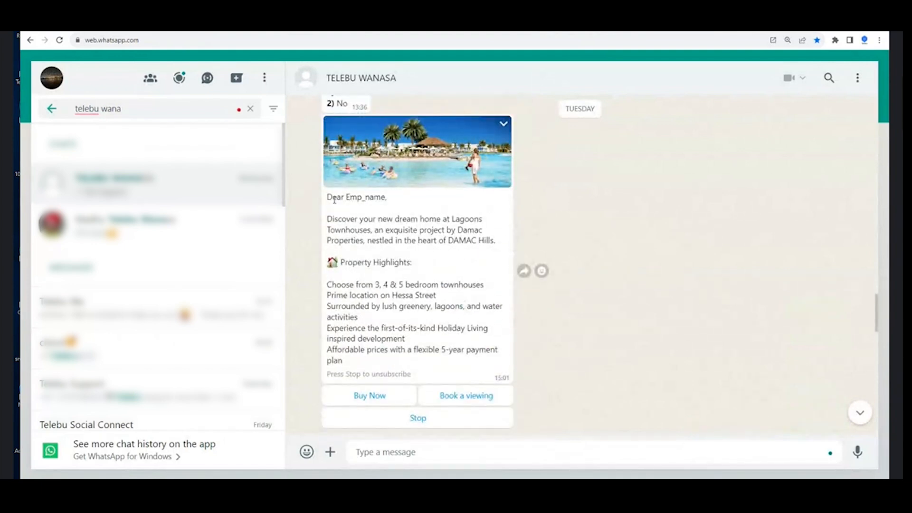
{"action": "left_click_drag", "start_coordinate": [327, 196], "coordinate": [404, 209]}
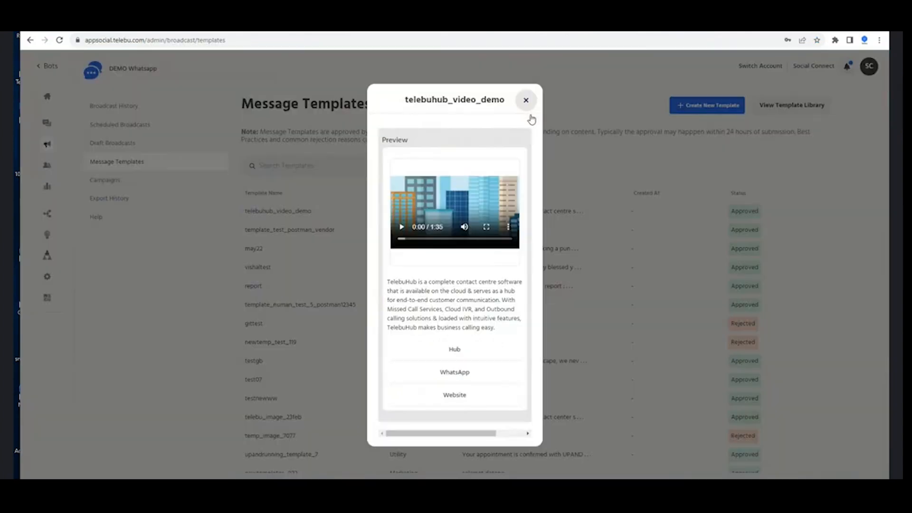
{"action": "left_click", "coordinate": [524, 101]}
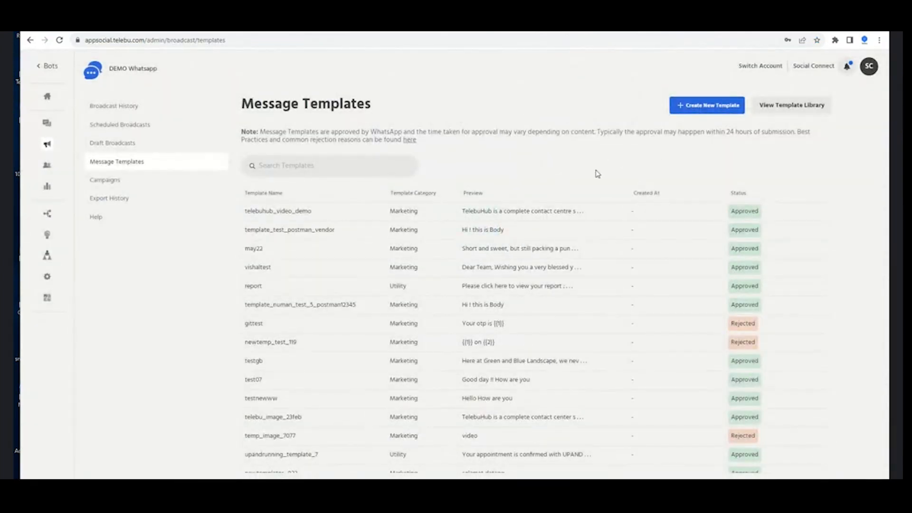
{"action": "left_click", "coordinate": [788, 111]}
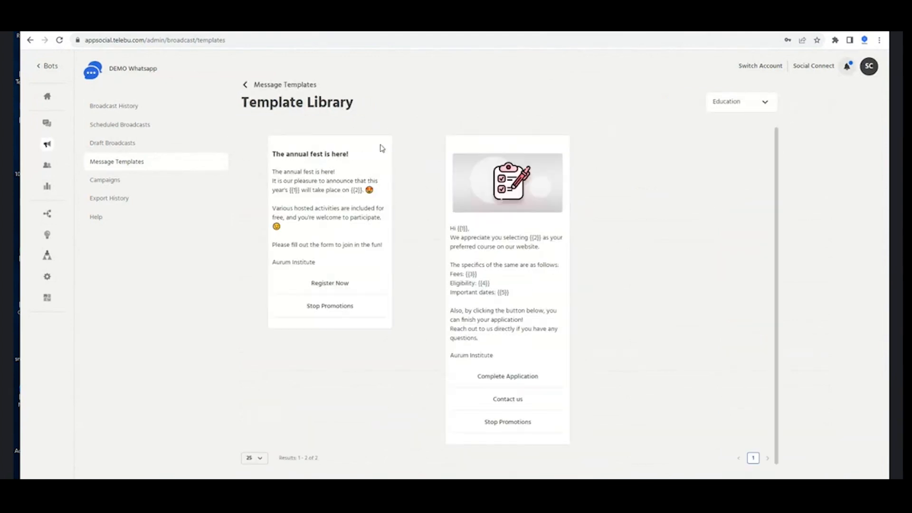
{"action": "left_click", "coordinate": [245, 86]}
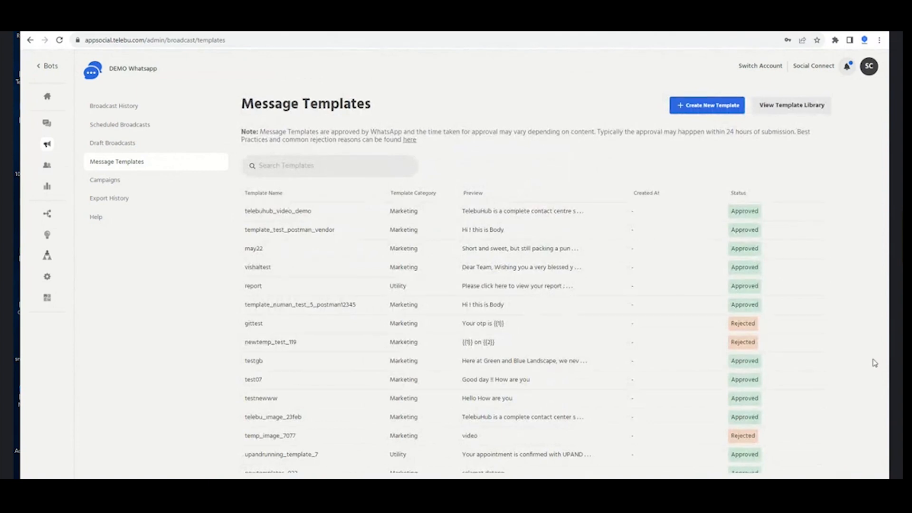
{"action": "left_click", "coordinate": [61, 41]}
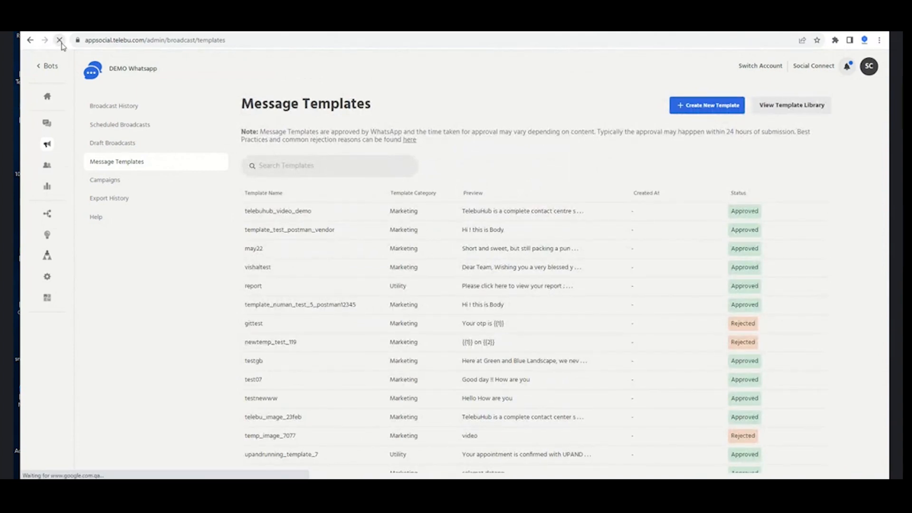
{"action": "left_click", "coordinate": [60, 42]}
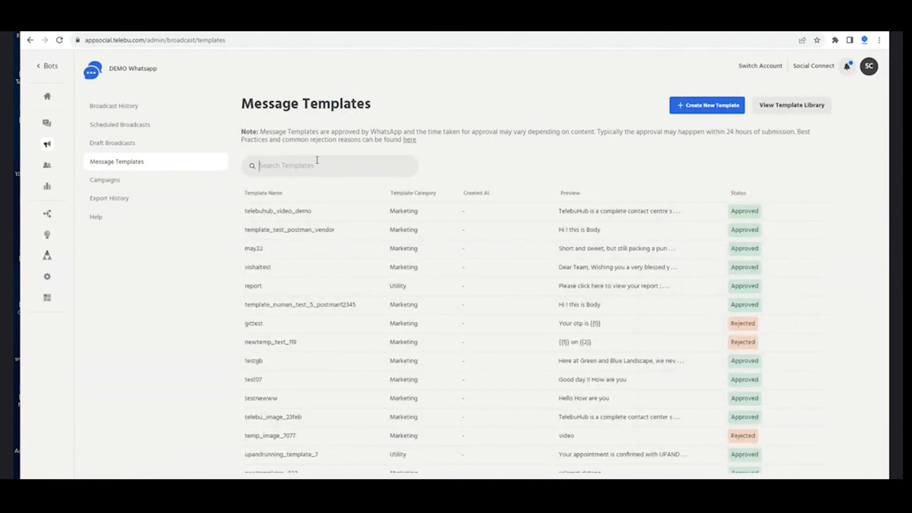
Search templates for 'feerem' to confirm feeremainder is Approved, then go to Broadcast History
{"action": "type", "text": "feerem"}
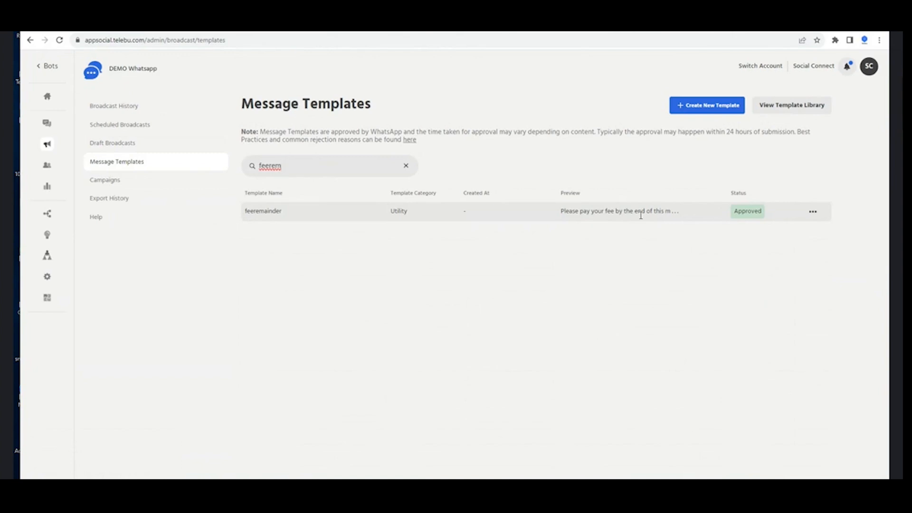
{"action": "left_click", "coordinate": [140, 113]}
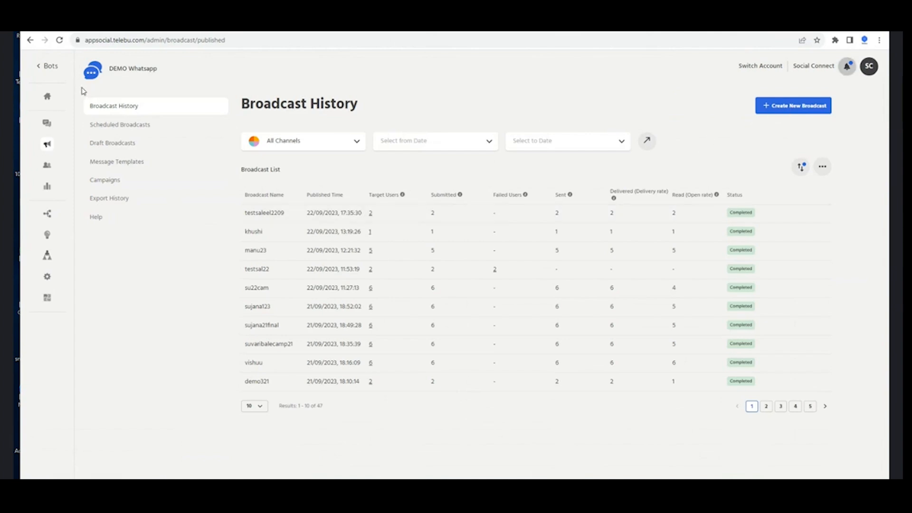
Start a new WhatsApp broadcast named feeremaindertest
{"action": "left_click", "coordinate": [634, 97]}
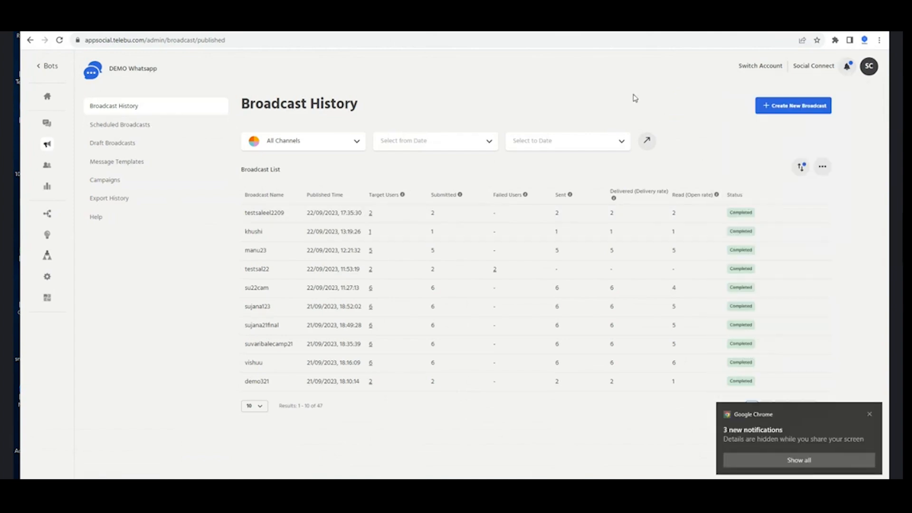
{"action": "left_click", "coordinate": [779, 106]}
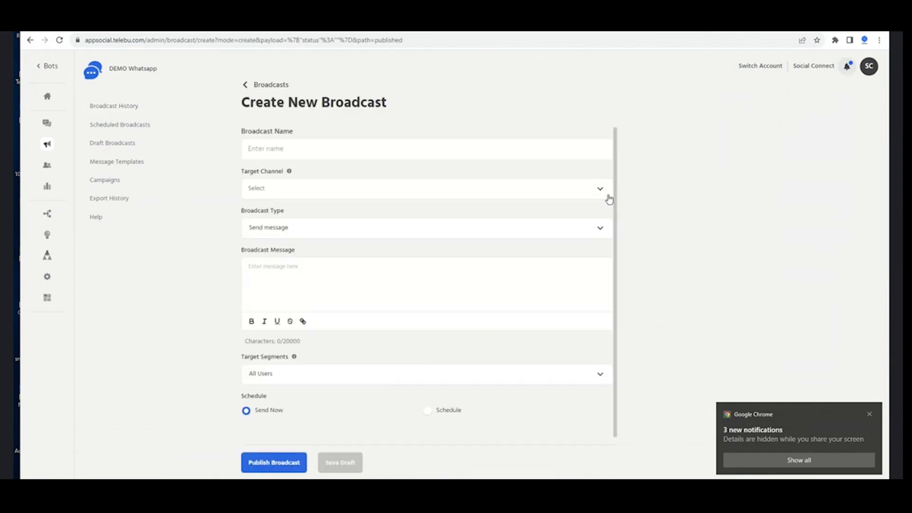
{"action": "left_click", "coordinate": [463, 143]}
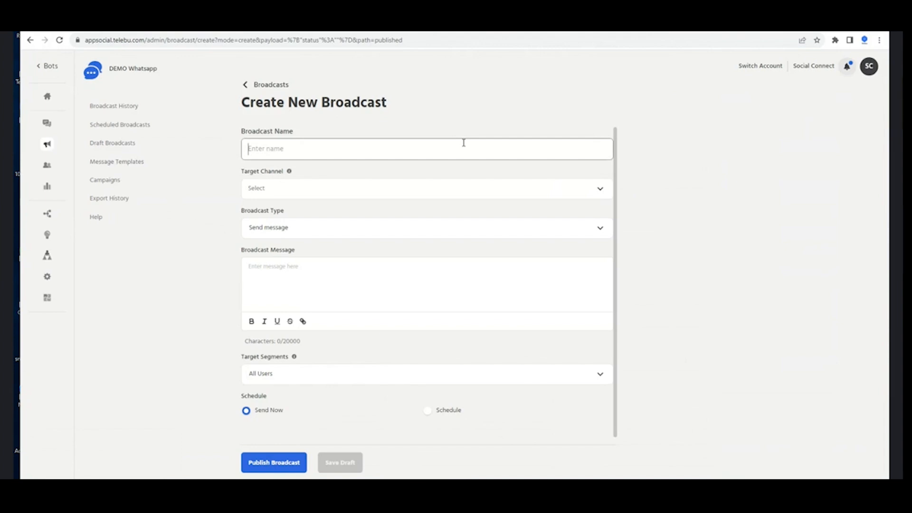
{"action": "type", "text": "feer"}
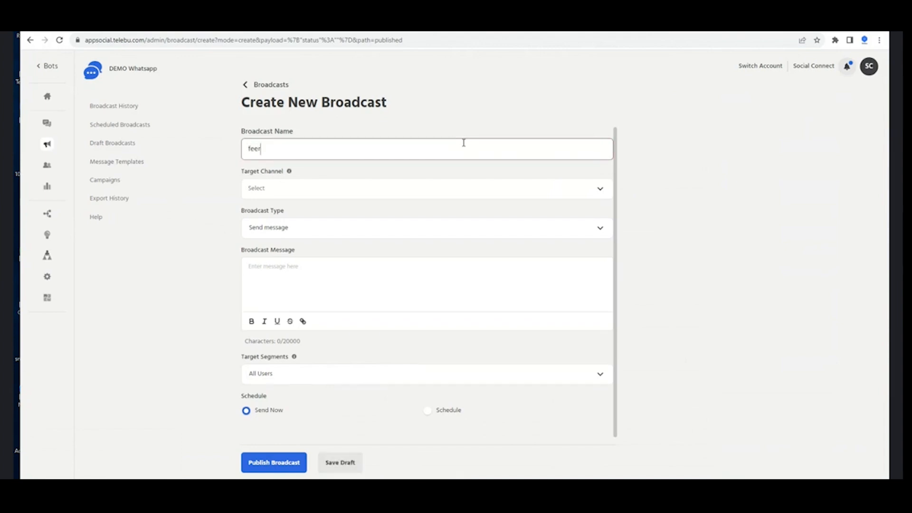
{"action": "type", "text": "emaindertest"}
{"action": "left_click", "coordinate": [440, 188]}
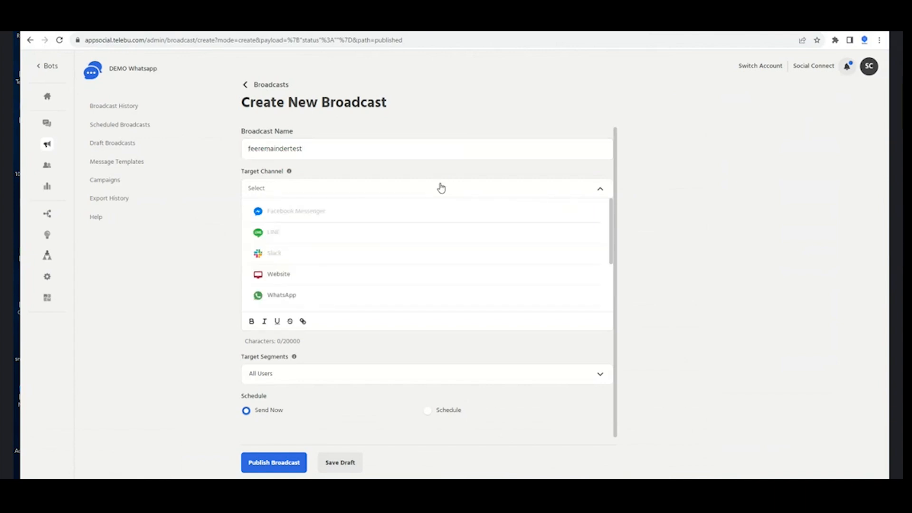
{"action": "left_click", "coordinate": [361, 296]}
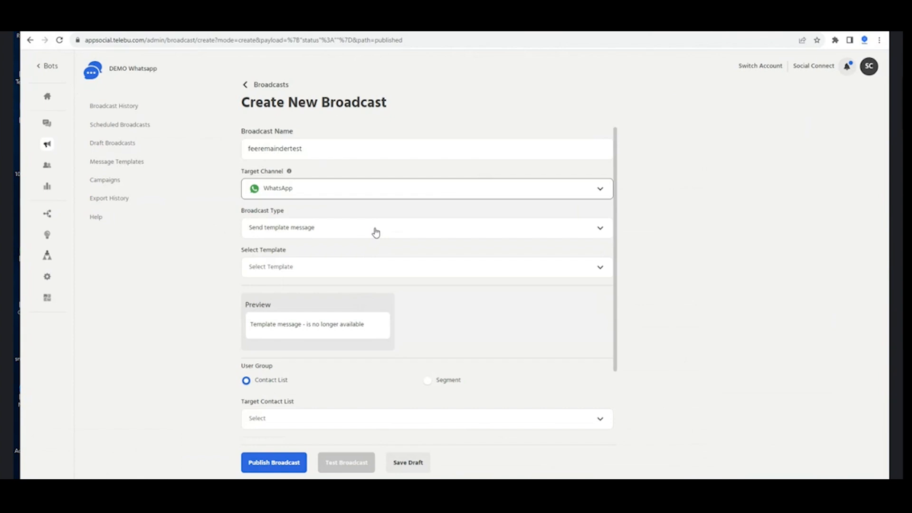
Search 'fee' and select the feeremainder template, then review its preview
{"action": "left_click", "coordinate": [381, 265]}
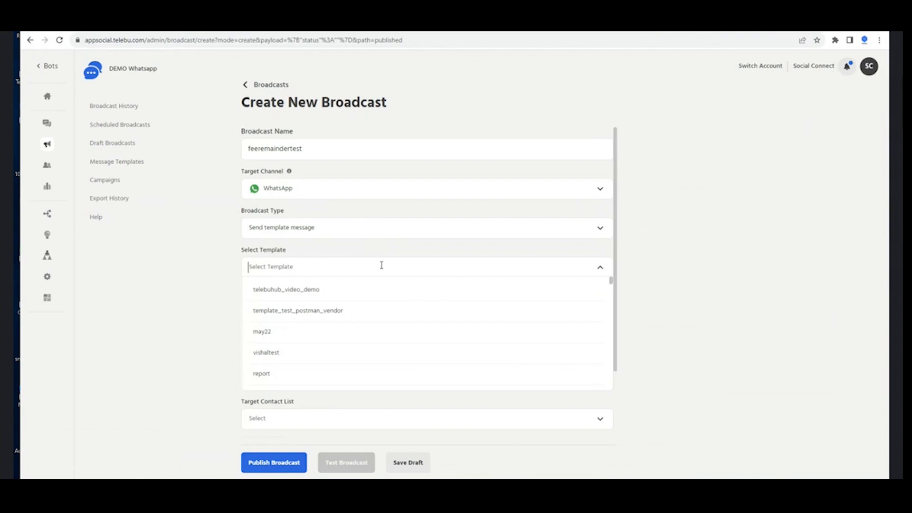
{"action": "type", "text": "fe"}
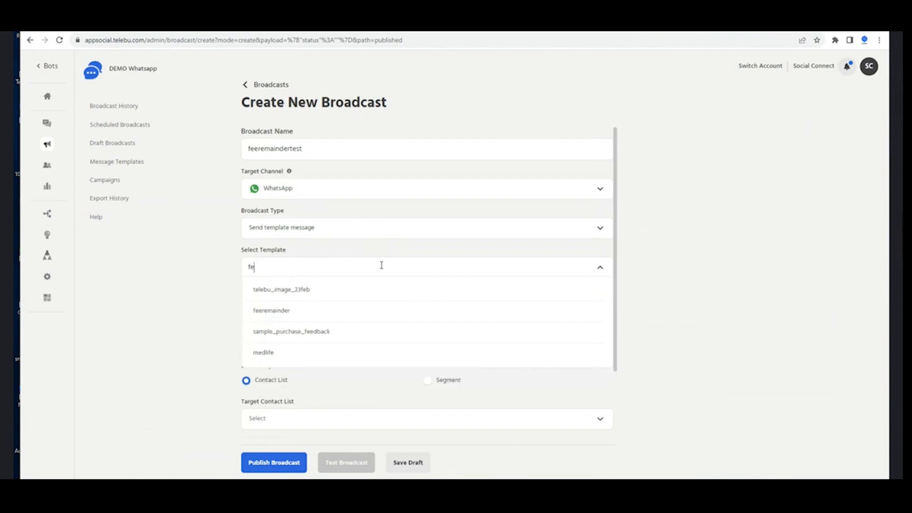
{"action": "type", "text": "e"}
{"action": "left_click", "coordinate": [364, 290]}
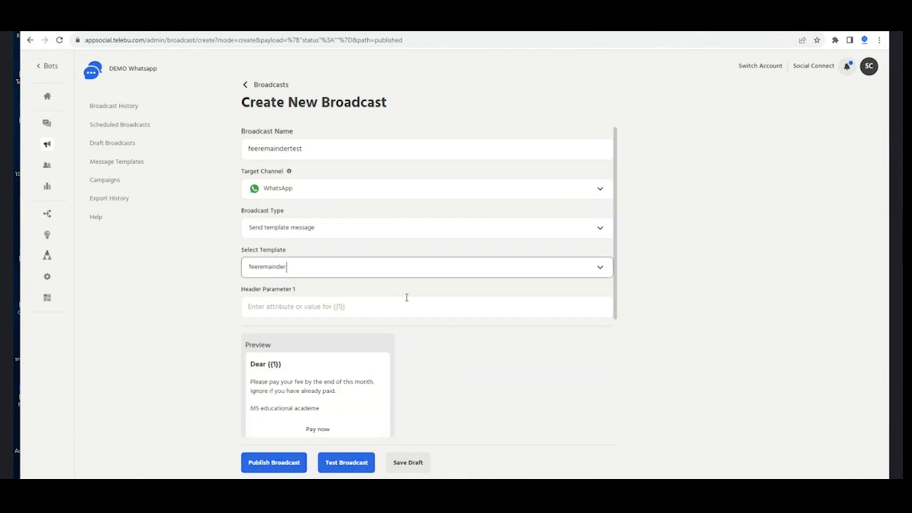
{"action": "scroll", "coordinate": [408, 298], "scroll_direction": "down", "scroll_amount": 1}
{"action": "scroll", "coordinate": [408, 298], "scroll_direction": "down", "scroll_amount": 4}
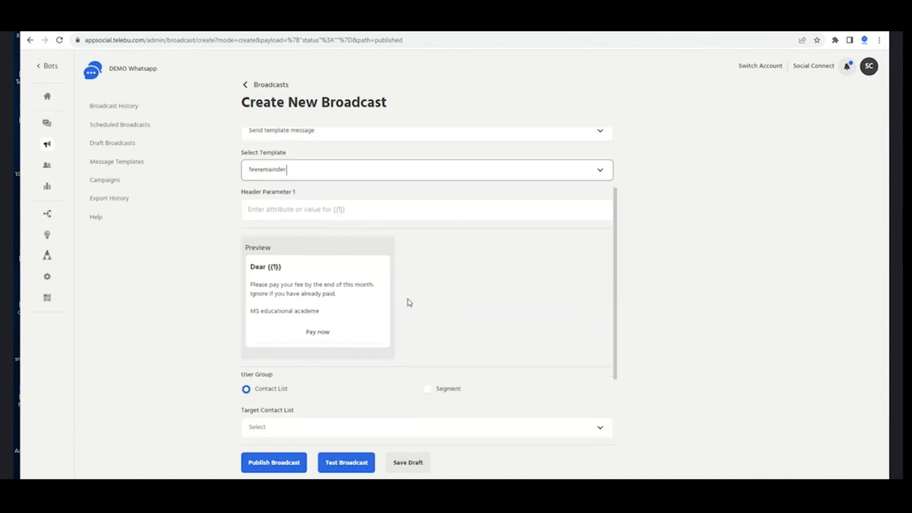
{"action": "scroll", "coordinate": [407, 299], "scroll_direction": "up", "scroll_amount": 2}
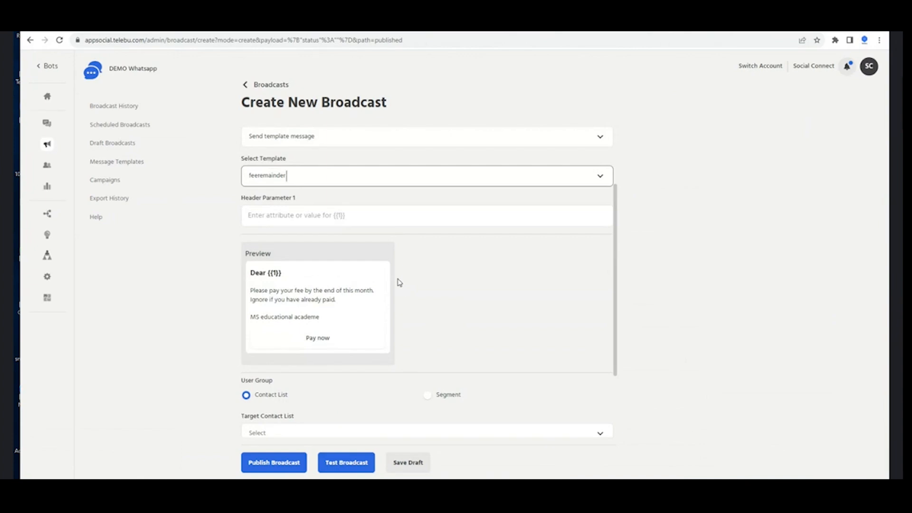
{"action": "scroll", "coordinate": [399, 282], "scroll_direction": "down", "scroll_amount": 3}
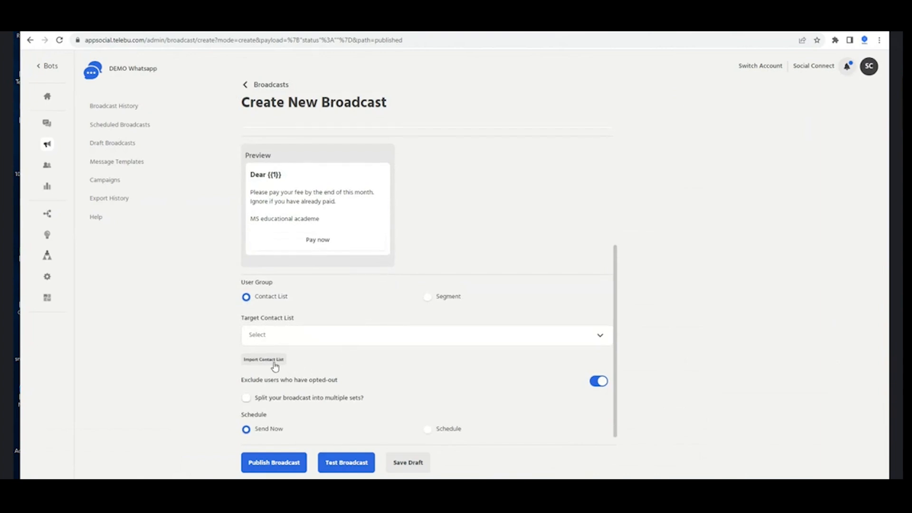
Set contact import to Multiple Countries, then download and open the sample xlsx contact file
{"action": "left_click", "coordinate": [275, 365]}
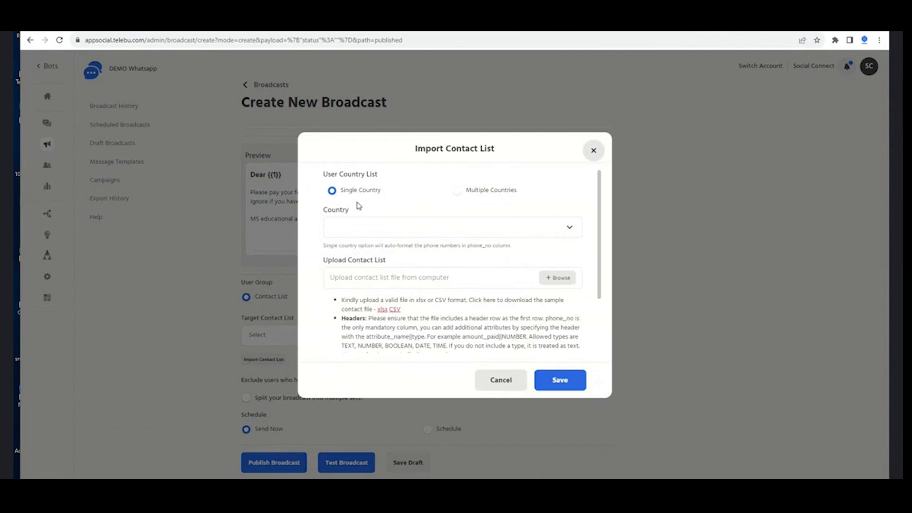
{"action": "left_click", "coordinate": [456, 190]}
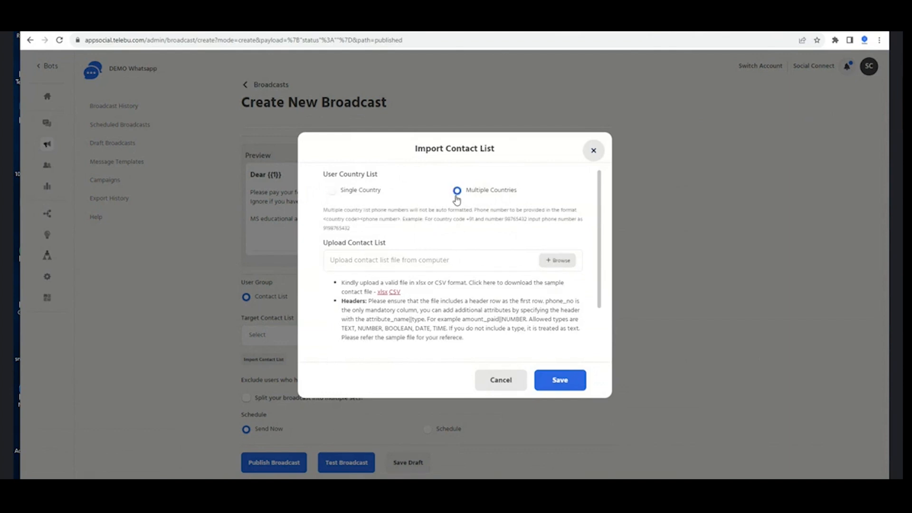
{"action": "left_click", "coordinate": [383, 292]}
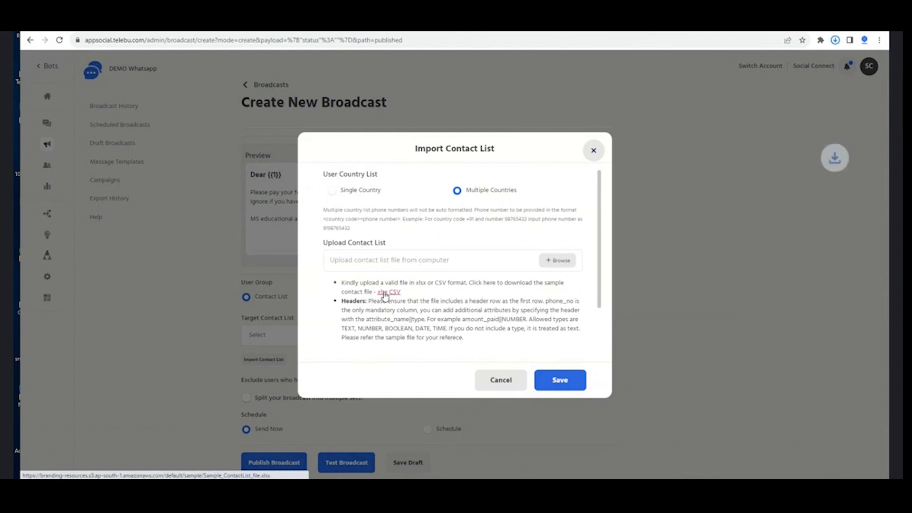
{"action": "left_click", "coordinate": [834, 38]}
{"action": "left_click", "coordinate": [834, 39]}
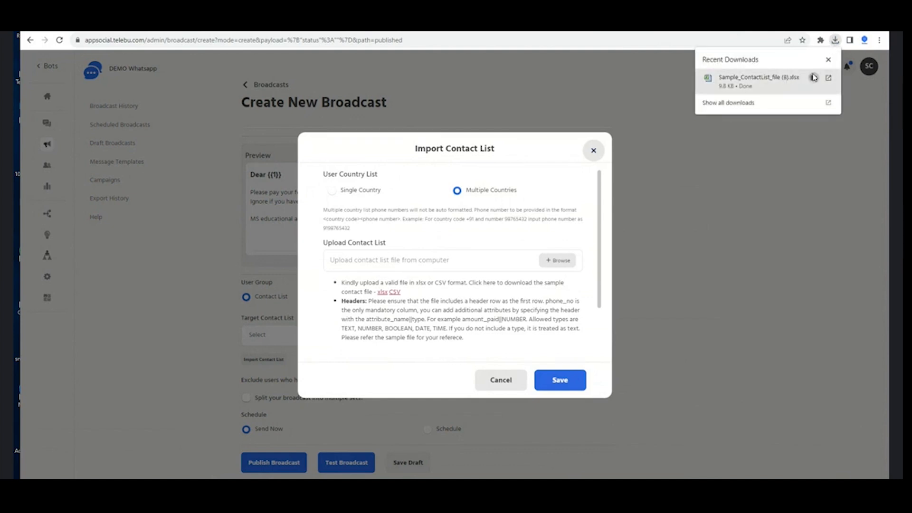
{"action": "left_click", "coordinate": [813, 78]}
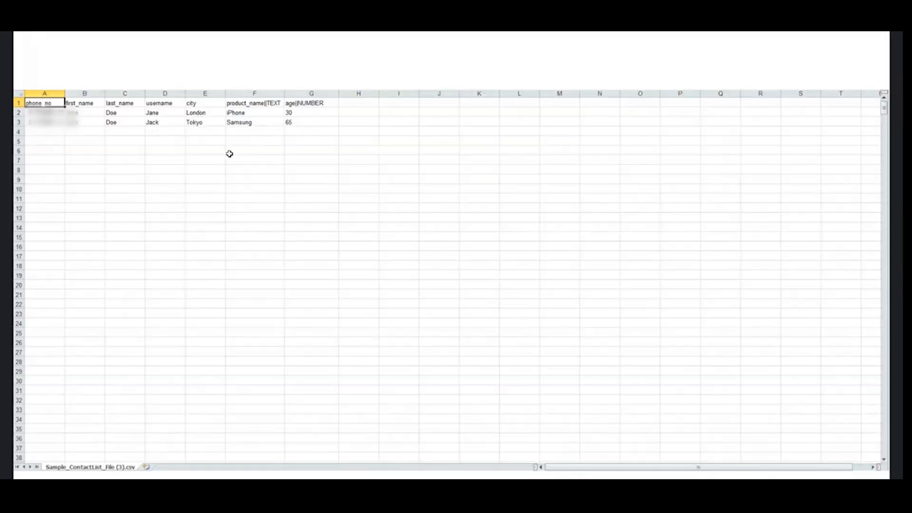
Clear the sample contact data in C2:F3 and start entering contacts at B2
{"action": "left_click", "coordinate": [147, 178]}
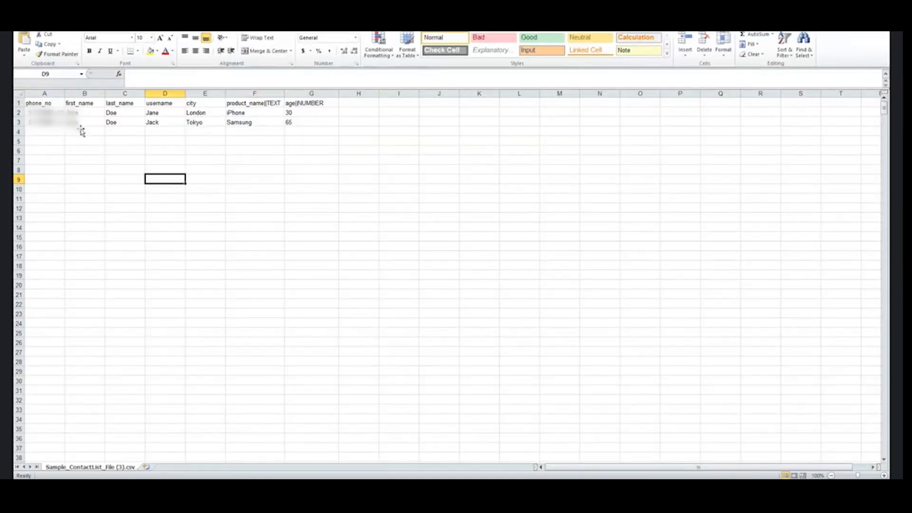
{"action": "left_click", "coordinate": [88, 114]}
{"action": "left_click_drag", "start_coordinate": [127, 113], "coordinate": [295, 130]}
{"action": "key", "text": "Delete"}
{"action": "left_click", "coordinate": [204, 170]}
{"action": "left_click", "coordinate": [88, 117]}
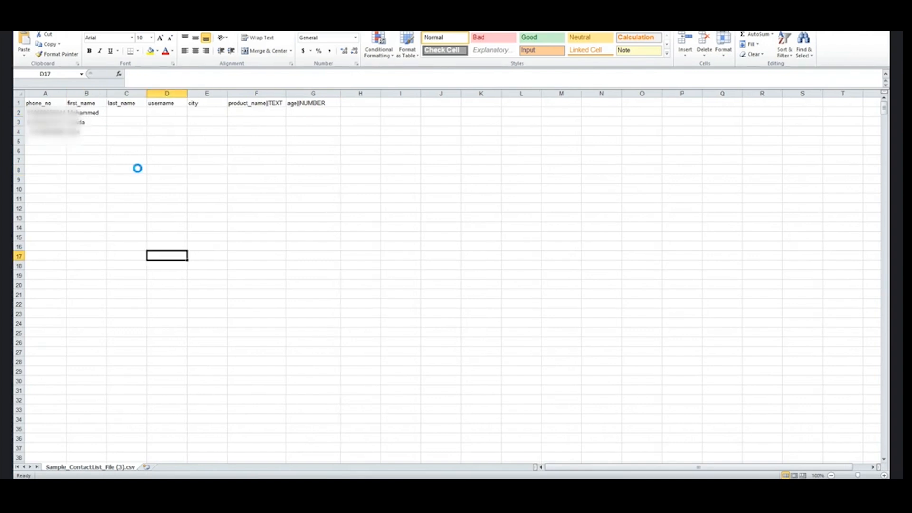
Save the contact sheet as feeremainder on the Desktop
{"action": "key", "text": "F12"}
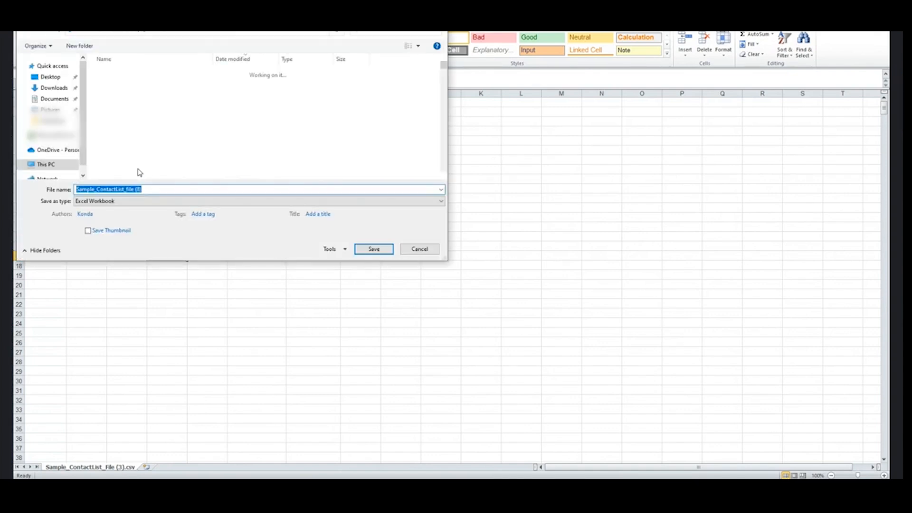
{"action": "key", "text": "BackSpace"}
{"action": "type", "text": "f"}
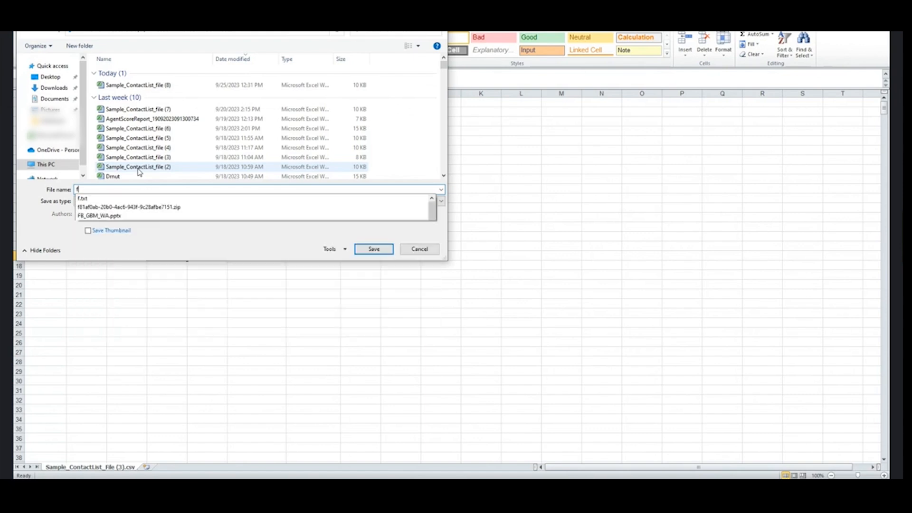
{"action": "type", "text": "eedremainder"}
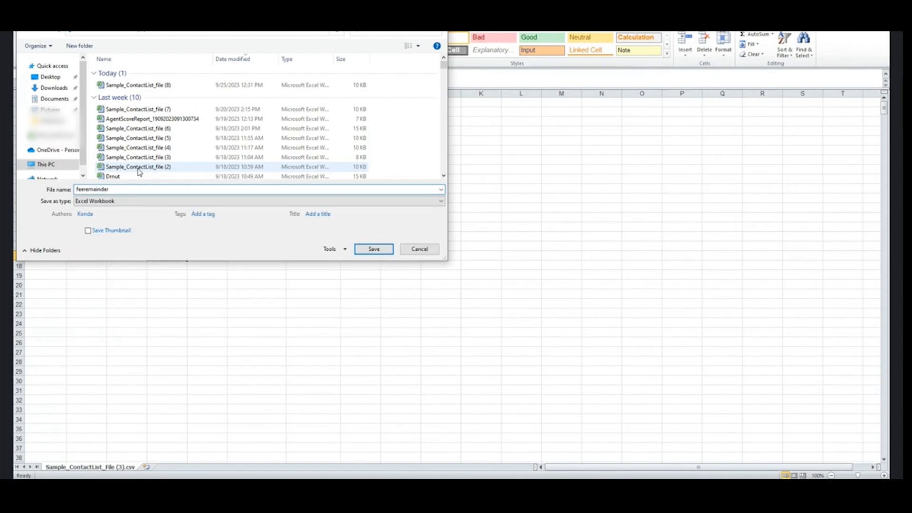
{"action": "left_click", "coordinate": [50, 78]}
{"action": "left_click", "coordinate": [370, 250]}
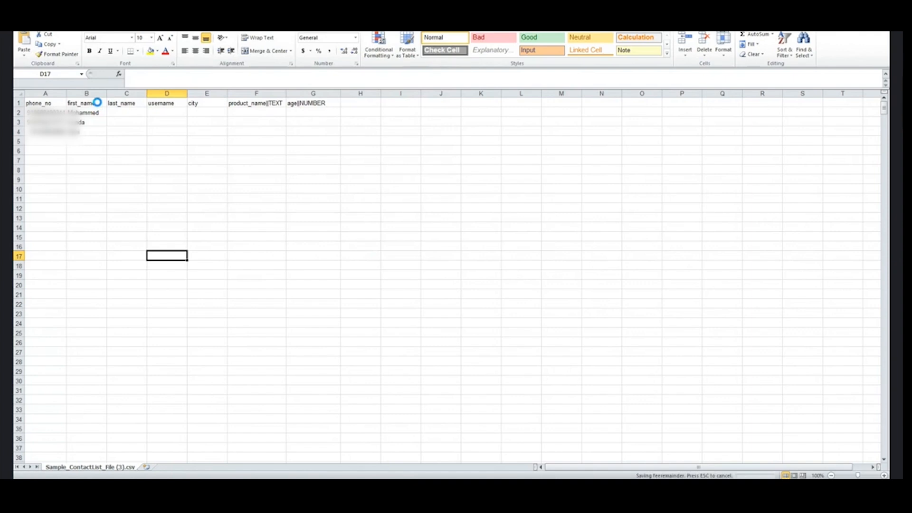
{"action": "left_click", "coordinate": [256, 236]}
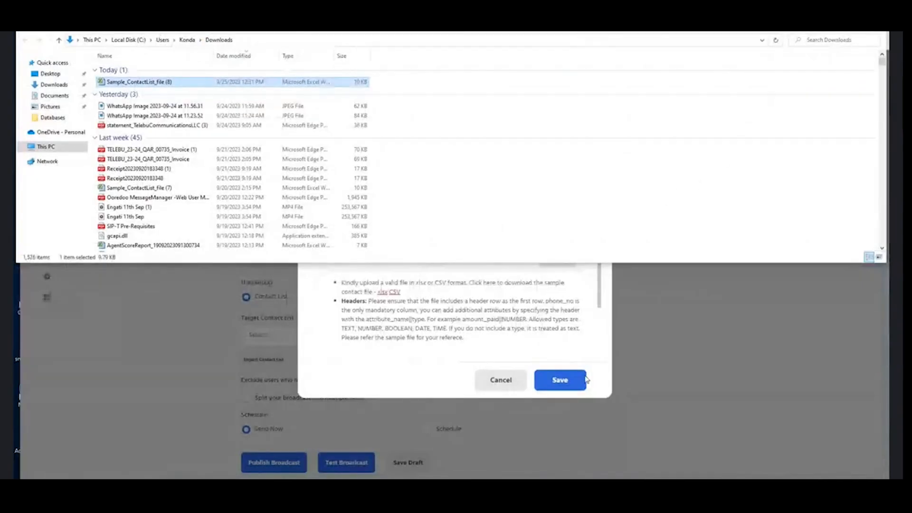
Attach feeremainder.xlsx from the Desktop to the contact import
{"action": "key", "text": "Escape"}
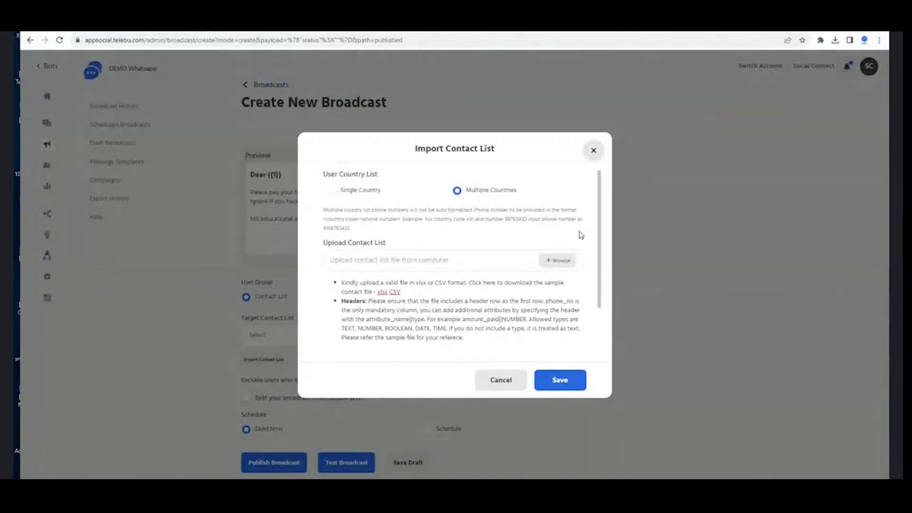
{"action": "left_click", "coordinate": [558, 260]}
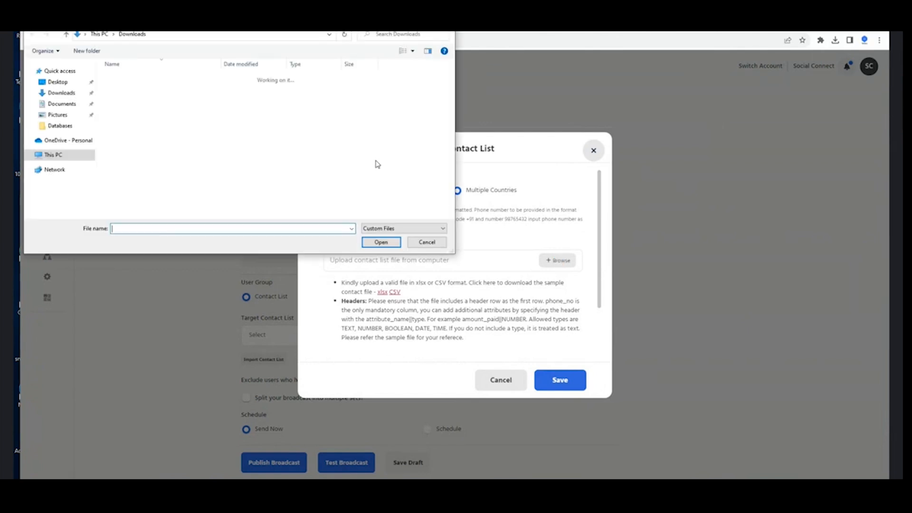
{"action": "left_click", "coordinate": [58, 82]}
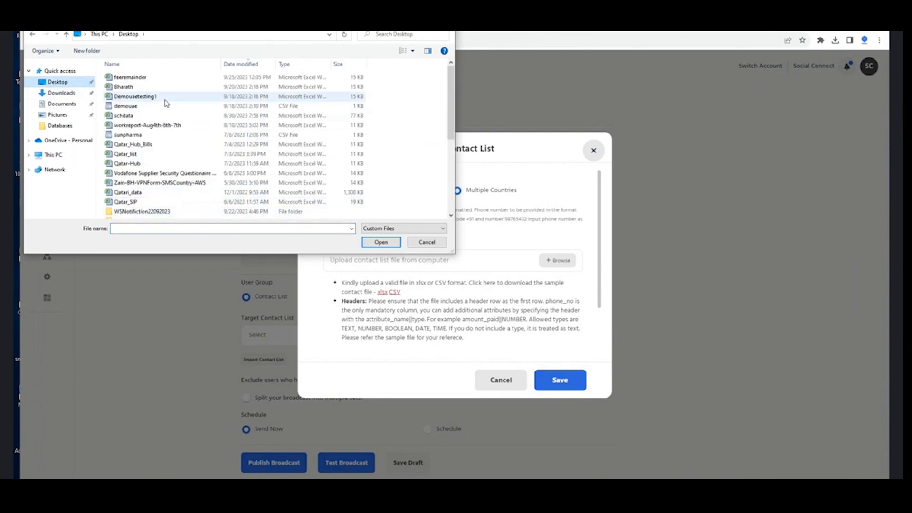
{"action": "left_click", "coordinate": [179, 77]}
{"action": "left_click", "coordinate": [382, 243]}
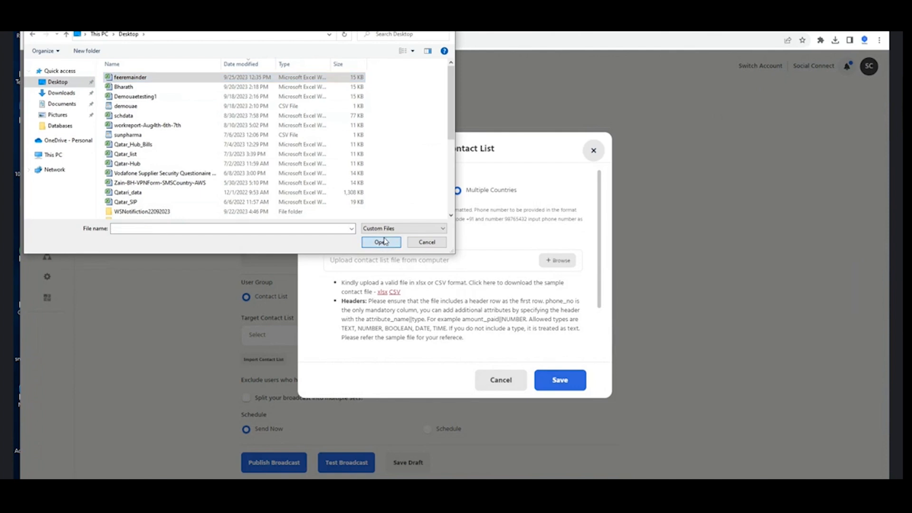
Name the imported contact list Feeremainder and save it
{"action": "left_click", "coordinate": [558, 383]}
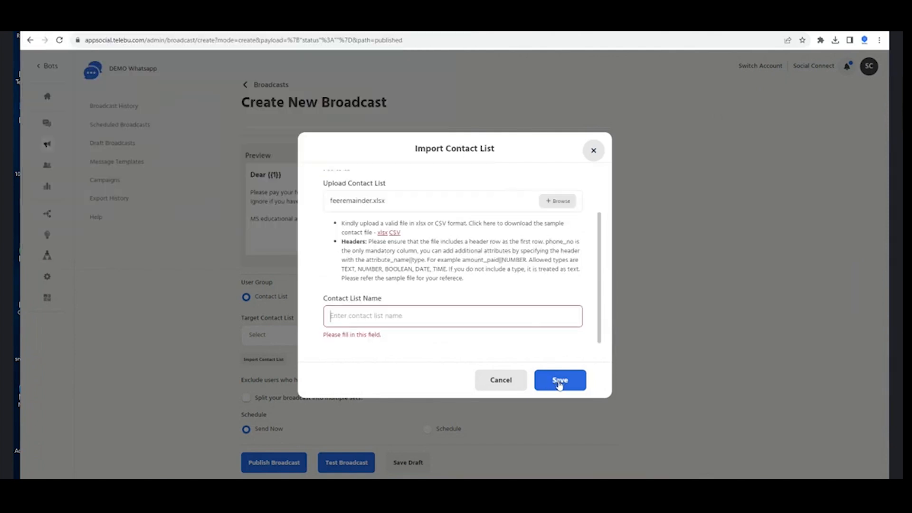
{"action": "type", "text": "Feeremaindd"}
{"action": "key", "text": "BackSpace"}
{"action": "key", "text": "BackSpace"}
{"action": "type", "text": "der"}
{"action": "left_click", "coordinate": [560, 385]}
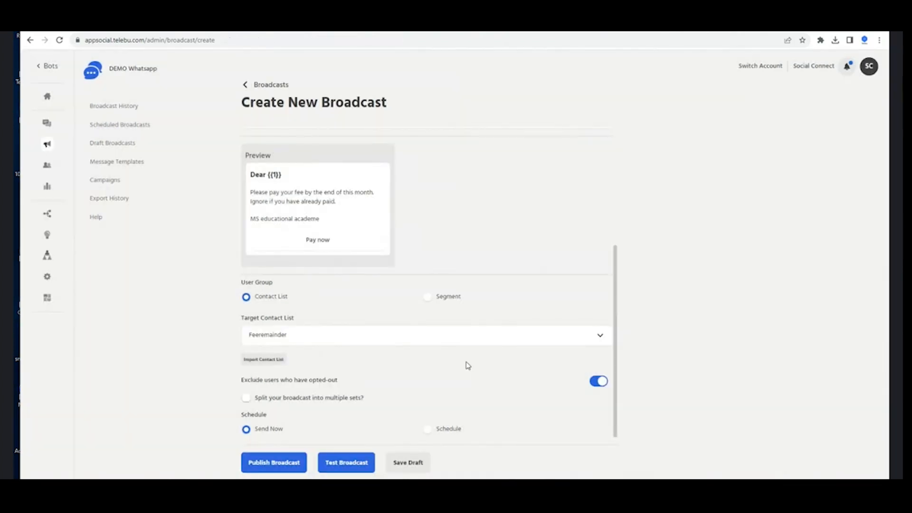
Fill Header Parameter 1 with {{user.first_name}} from the attribute suggestions
{"action": "scroll", "coordinate": [497, 308], "scroll_direction": "up", "scroll_amount": 1}
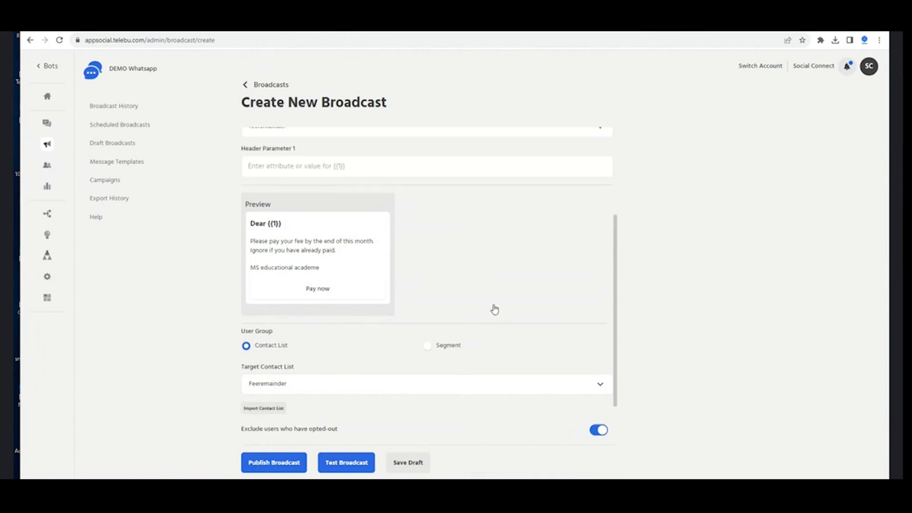
{"action": "scroll", "coordinate": [493, 307], "scroll_direction": "up", "scroll_amount": 1}
{"action": "scroll", "coordinate": [493, 308], "scroll_direction": "up", "scroll_amount": 1}
{"action": "left_click", "coordinate": [354, 259]}
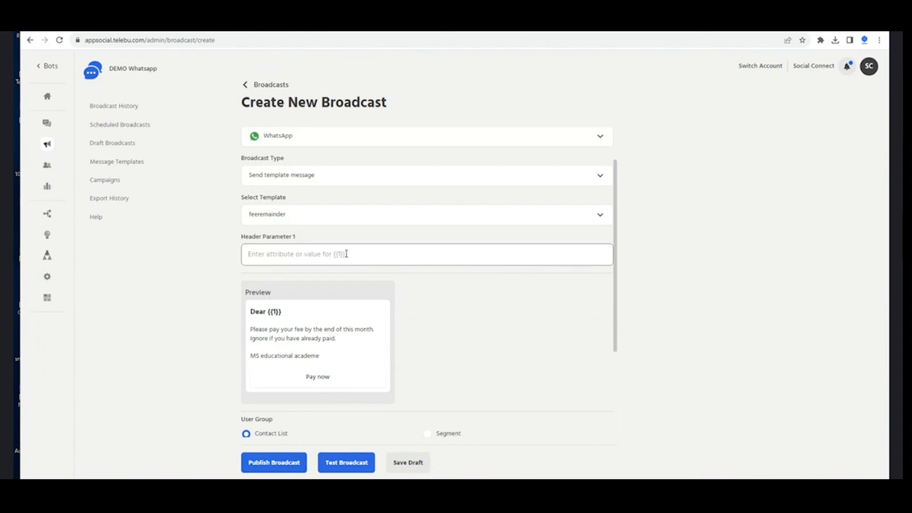
{"action": "type", "text": "{{"}
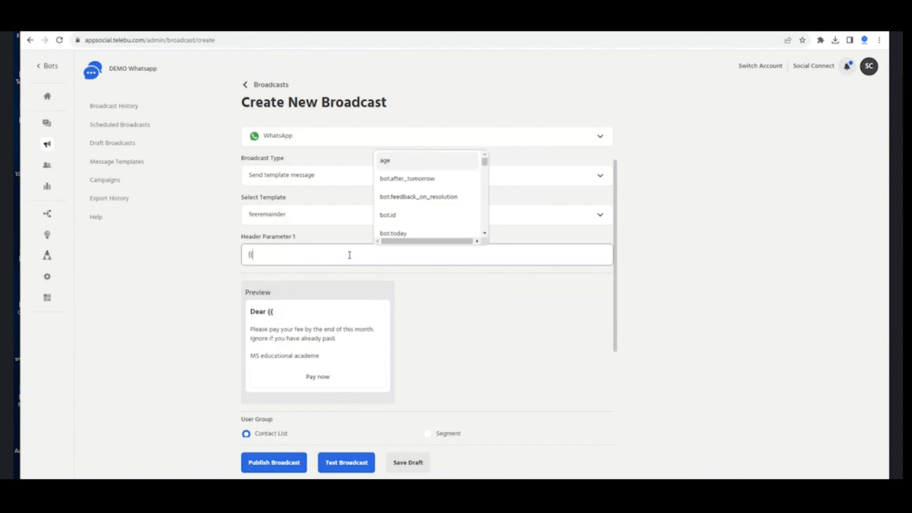
{"action": "type", "text": "first"}
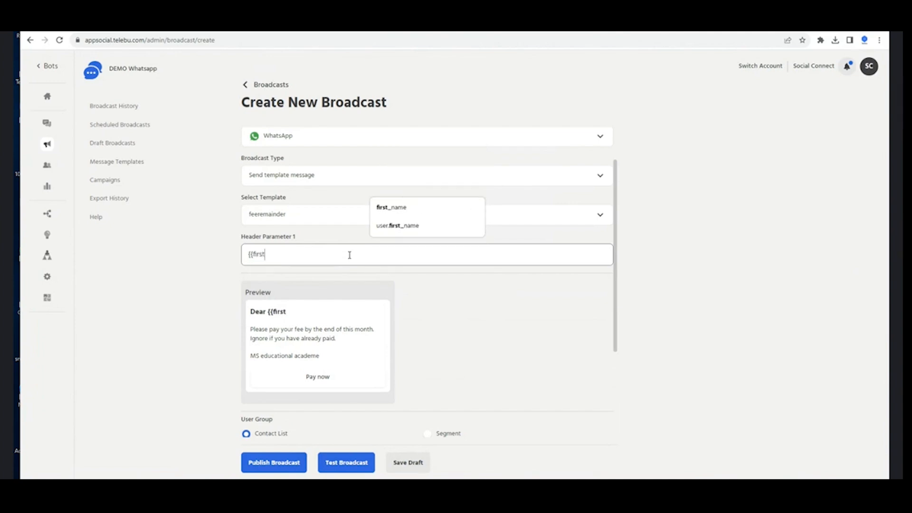
{"action": "left_click", "coordinate": [394, 225]}
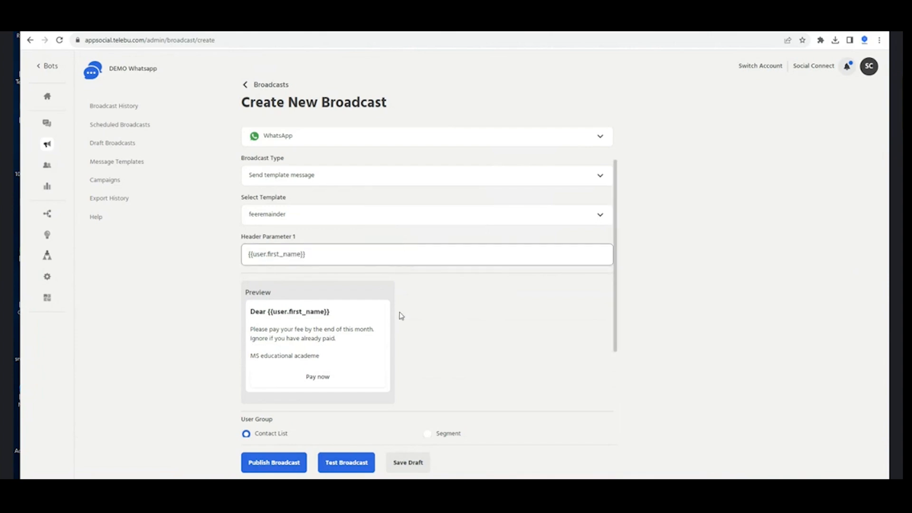
{"action": "scroll", "coordinate": [405, 329], "scroll_direction": "down", "scroll_amount": 1}
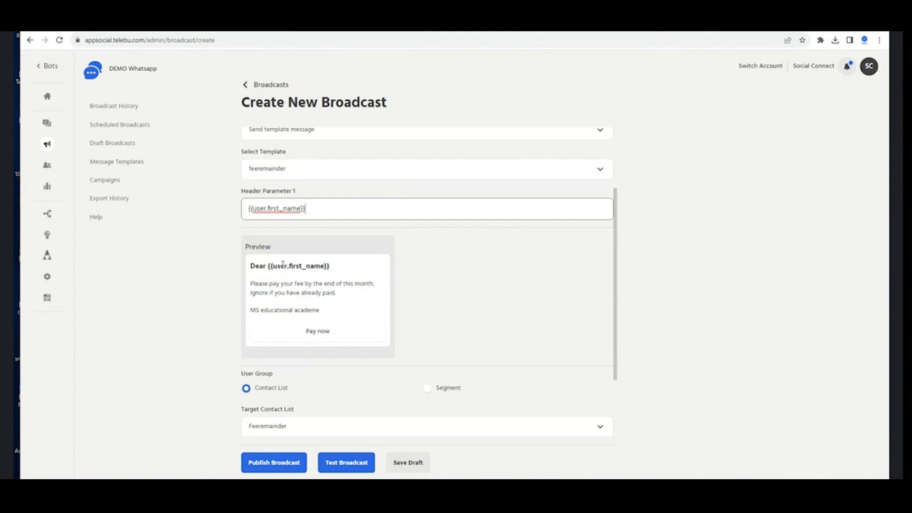
{"action": "scroll", "coordinate": [328, 282], "scroll_direction": "down", "scroll_amount": 1}
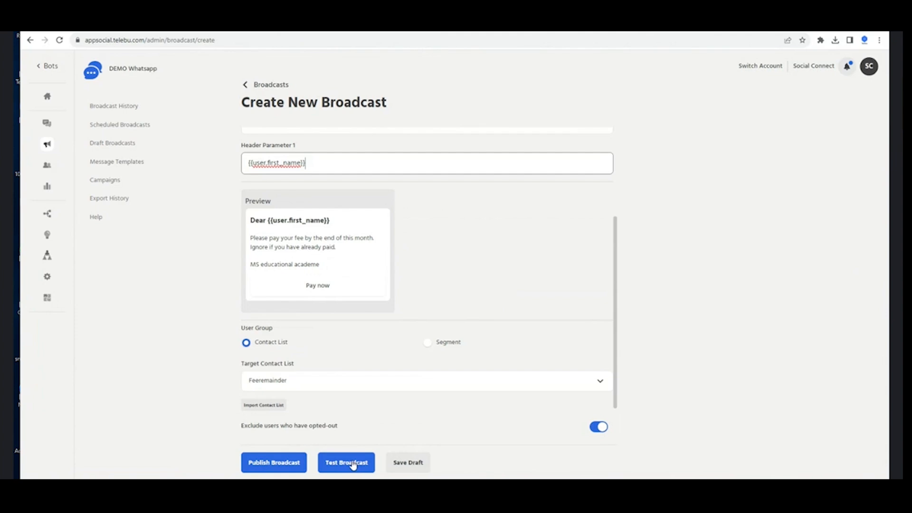
Publish the feeremaindertest broadcast and confirm Send
{"action": "left_click", "coordinate": [287, 461]}
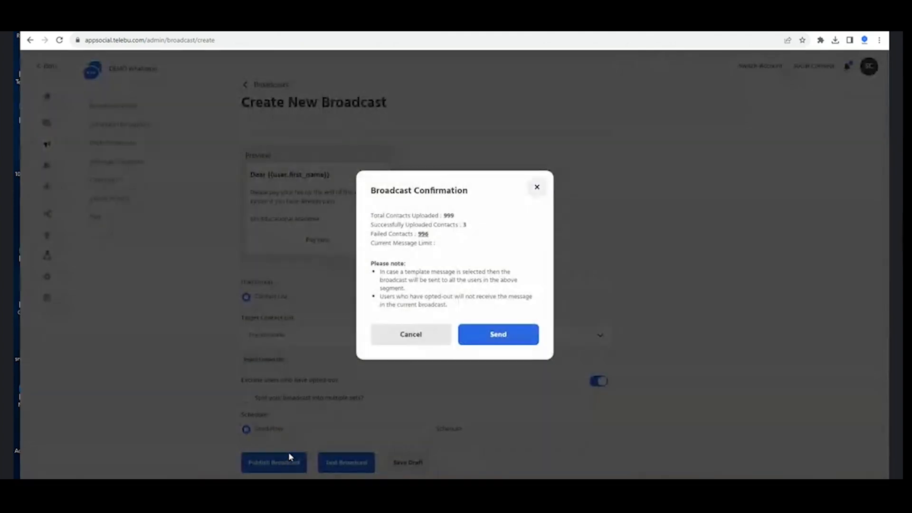
{"action": "left_click", "coordinate": [499, 334]}
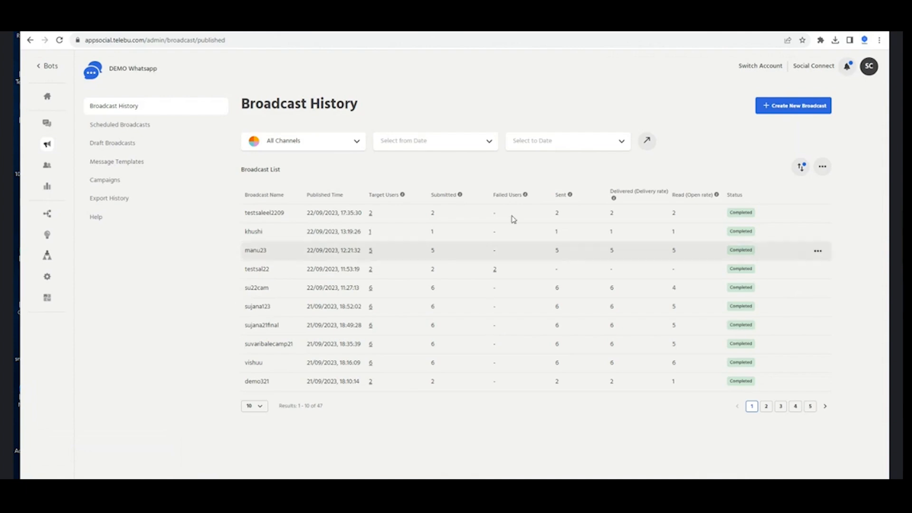
{"action": "left_click", "coordinate": [564, 32]}
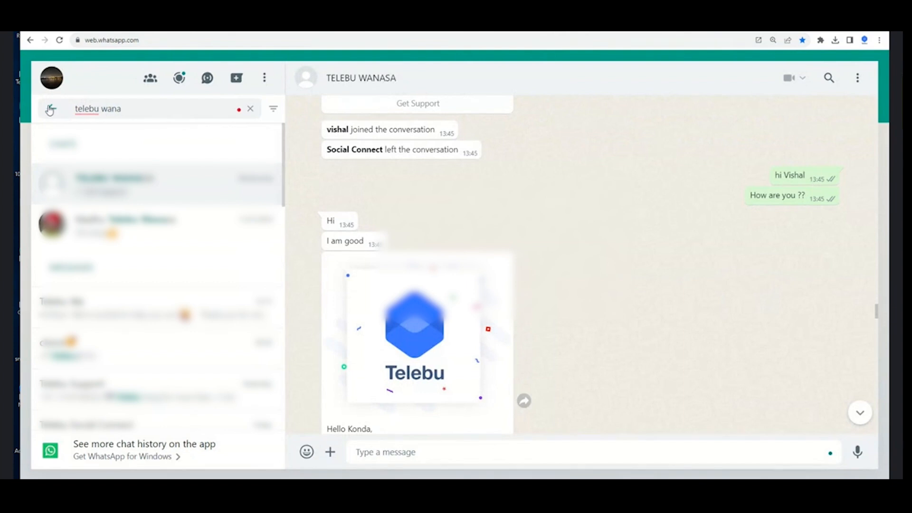
{"action": "left_click", "coordinate": [60, 116]}
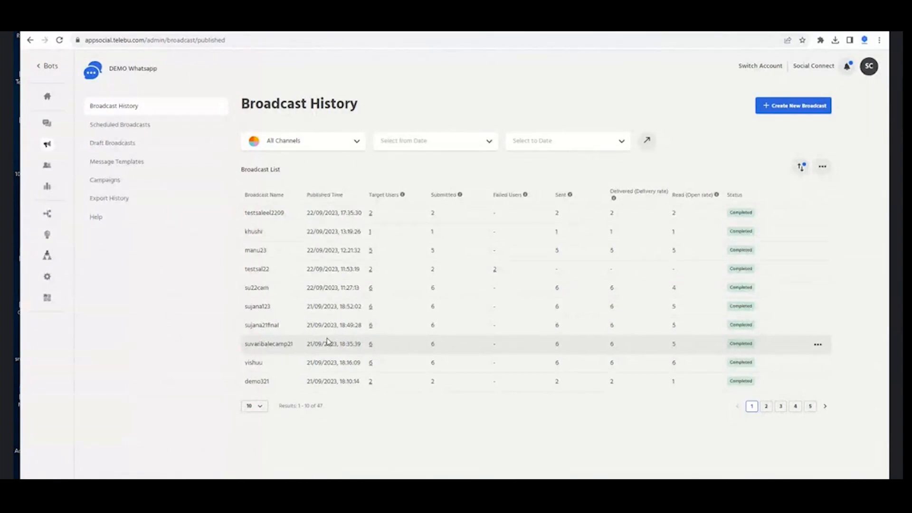
Highlight the Submitted and Failed Users column headings in Broadcast History
{"action": "double_click", "coordinate": [435, 194]}
{"action": "left_click_drag", "start_coordinate": [493, 195], "coordinate": [519, 194]}
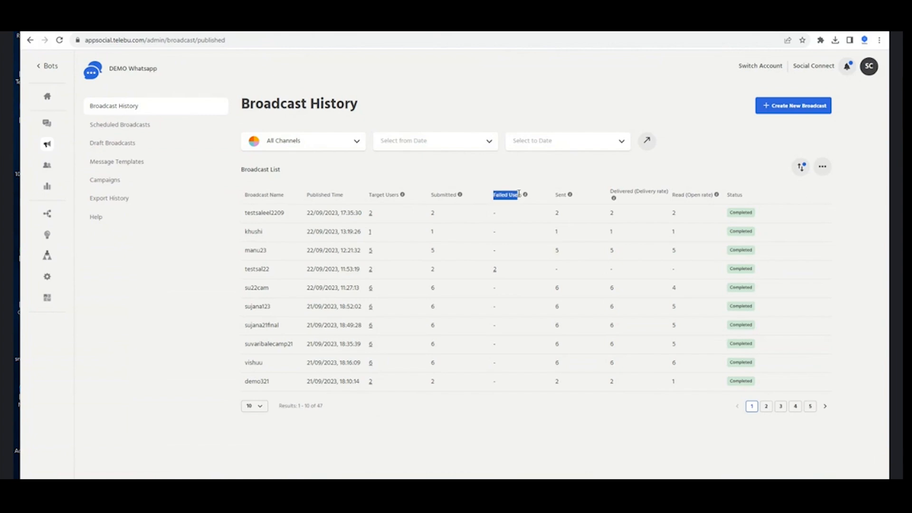
{"action": "left_click", "coordinate": [558, 194]}
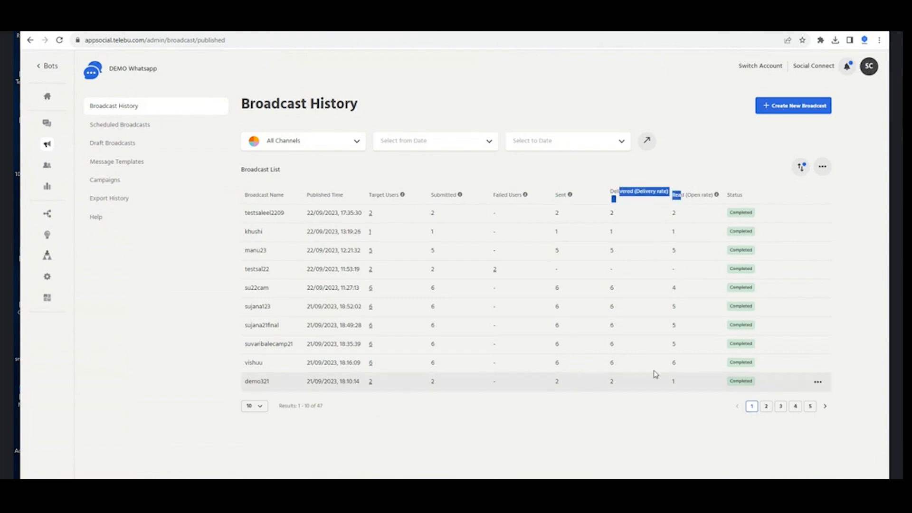
{"action": "left_click", "coordinate": [818, 348]}
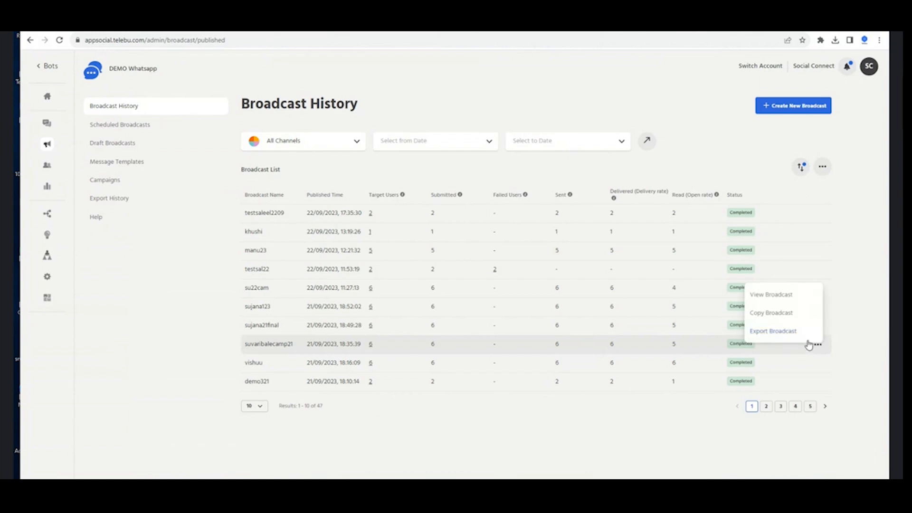
{"action": "left_click", "coordinate": [788, 296]}
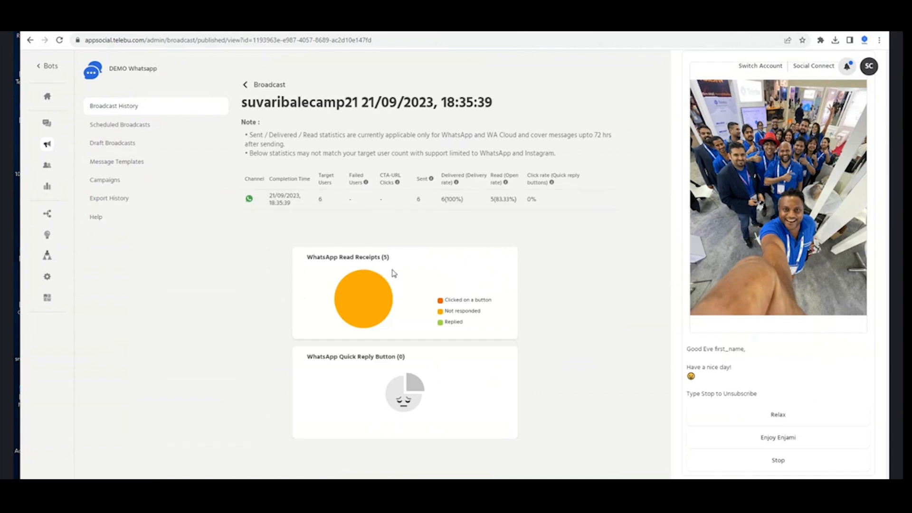
{"action": "left_click", "coordinate": [38, 68]}
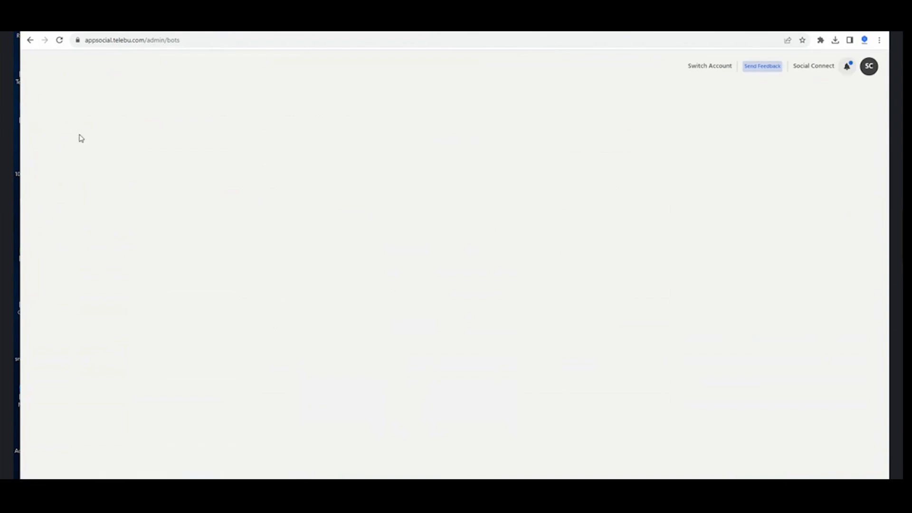
{"action": "left_click", "coordinate": [185, 346]}
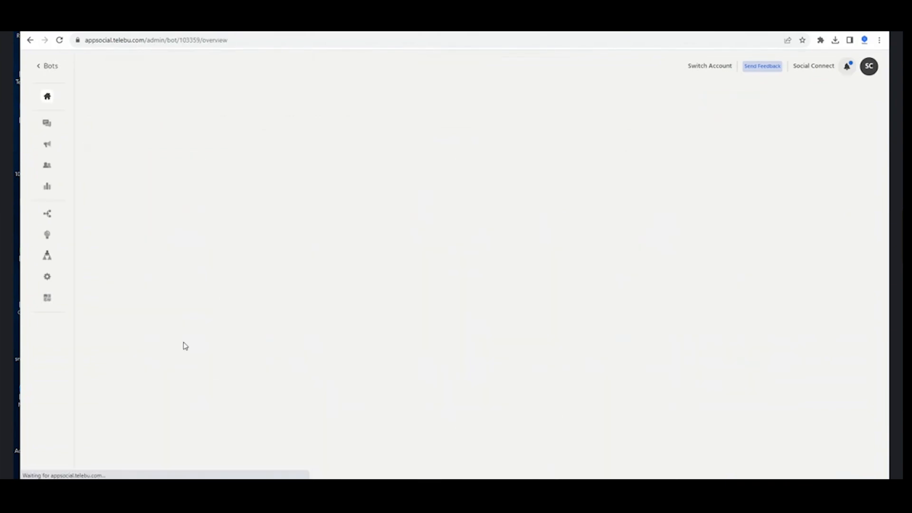
{"action": "left_click", "coordinate": [50, 170]}
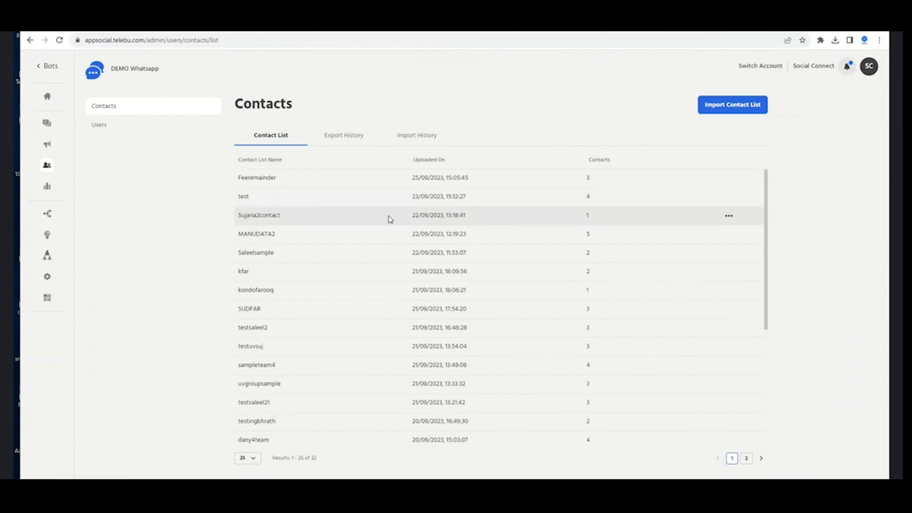
{"action": "left_click", "coordinate": [715, 109]}
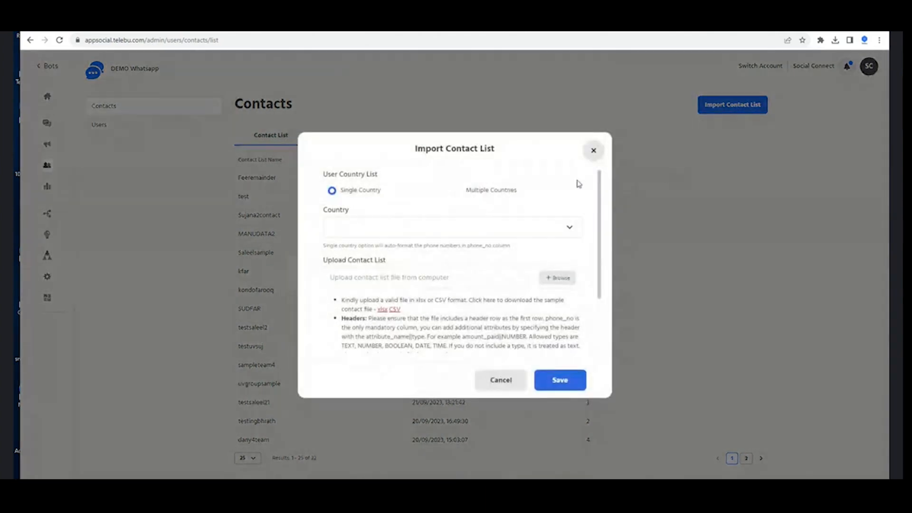
{"action": "left_click", "coordinate": [594, 151]}
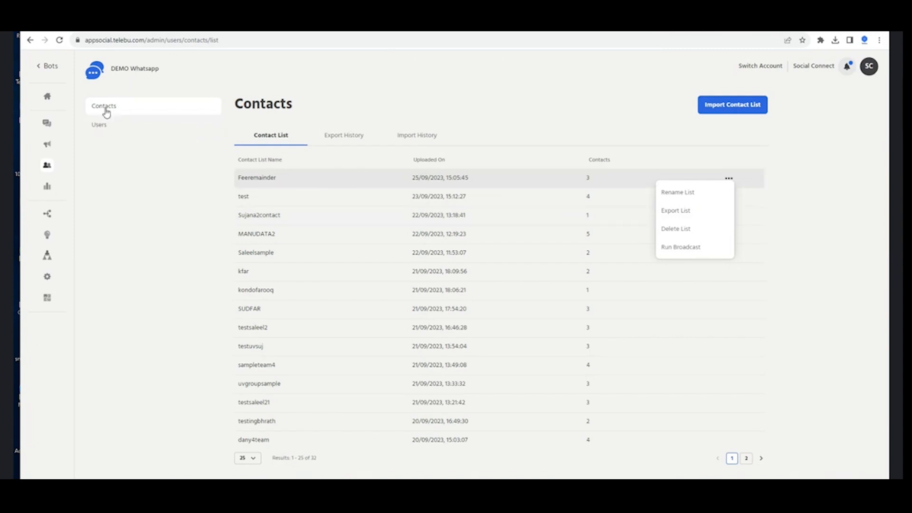
{"action": "left_click", "coordinate": [40, 69]}
{"action": "left_click", "coordinate": [41, 69]}
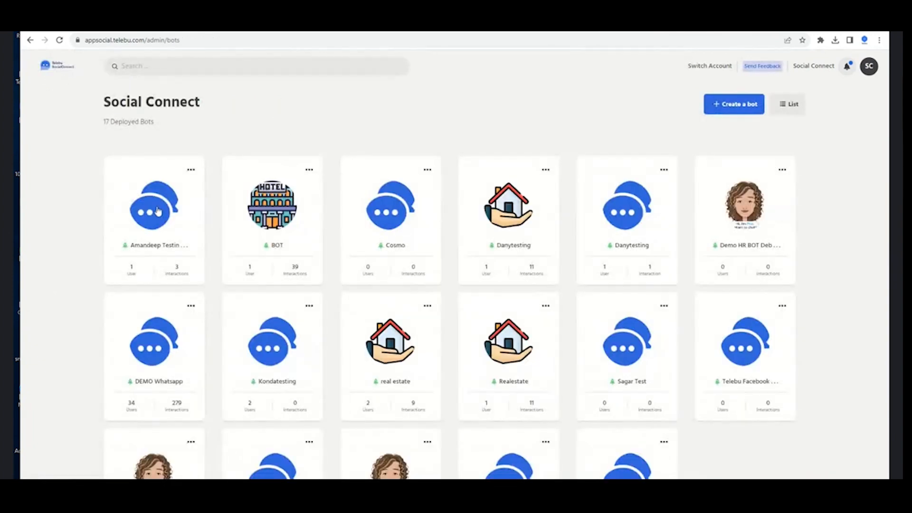
Open DEMO Whatsapp's broadcast history, export the su22cam broadcast's data, and bring up the broadcast sort options
{"action": "left_click", "coordinate": [168, 362]}
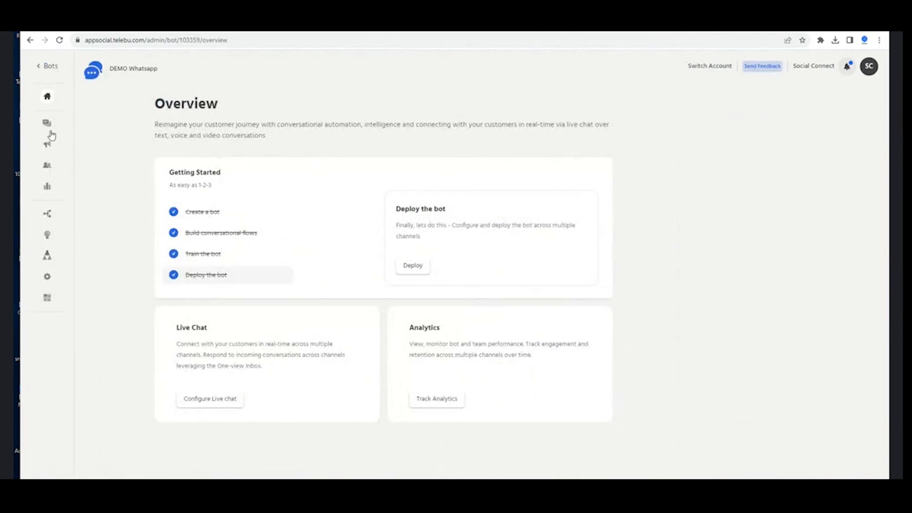
{"action": "left_click", "coordinate": [48, 145]}
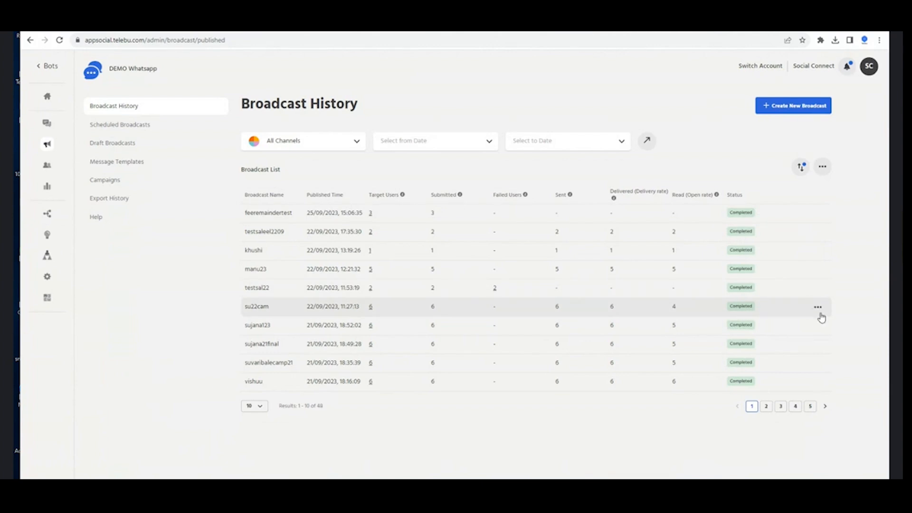
{"action": "mouse_move", "coordinate": [818, 308]}
{"action": "left_click", "coordinate": [789, 357]}
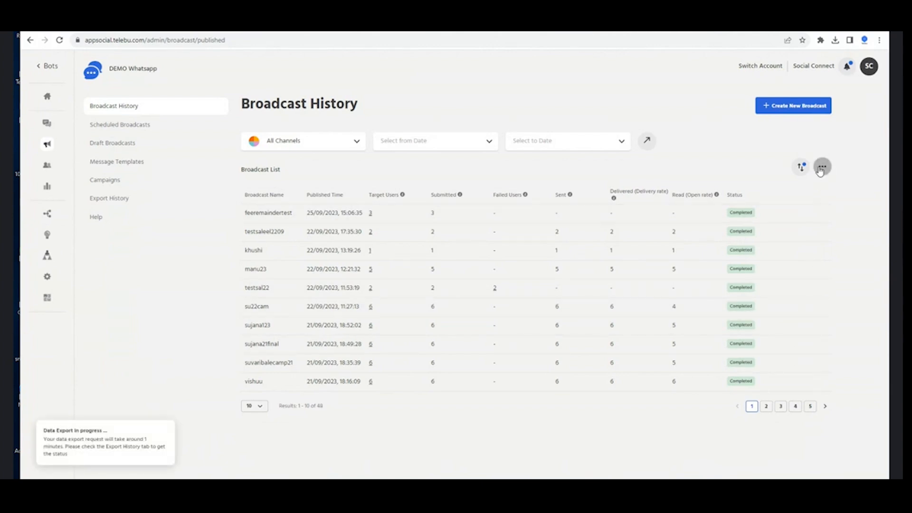
{"action": "left_click", "coordinate": [802, 167]}
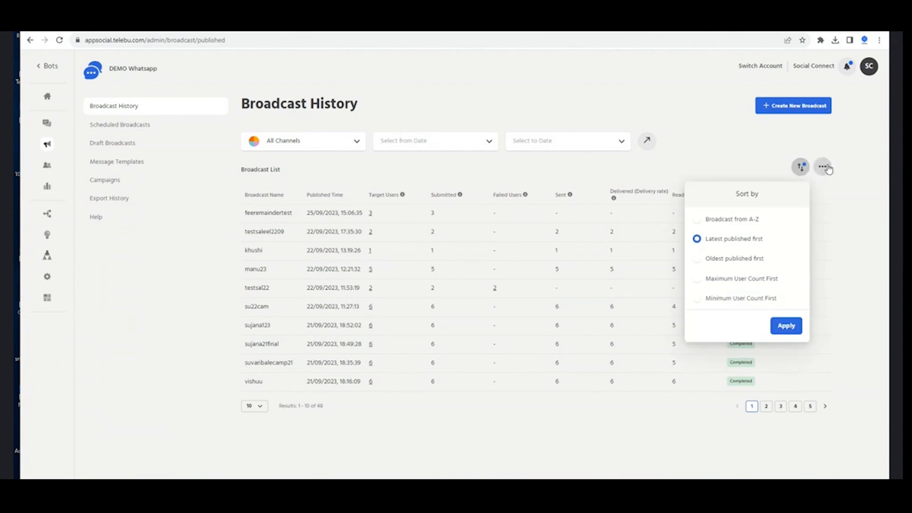
{"action": "left_click", "coordinate": [822, 166]}
{"action": "left_click", "coordinate": [804, 199]}
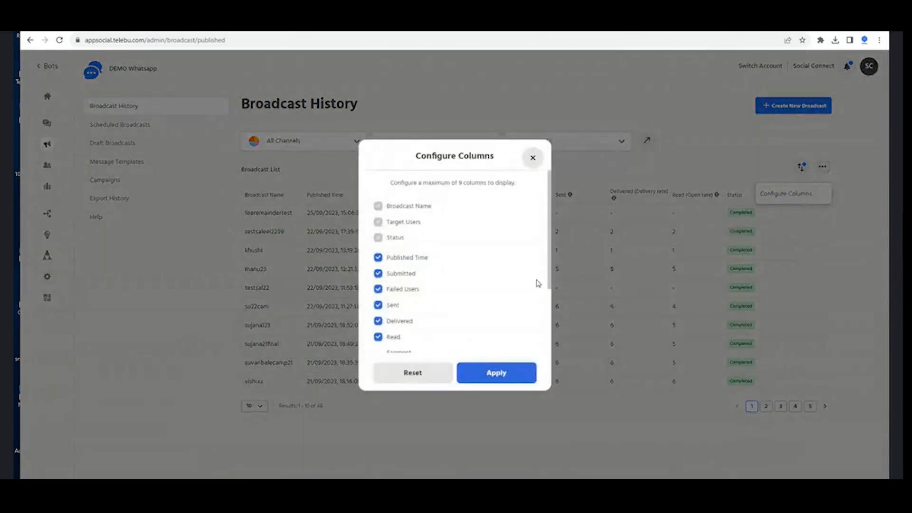
{"action": "scroll", "coordinate": [403, 245], "scroll_direction": "down", "scroll_amount": 2}
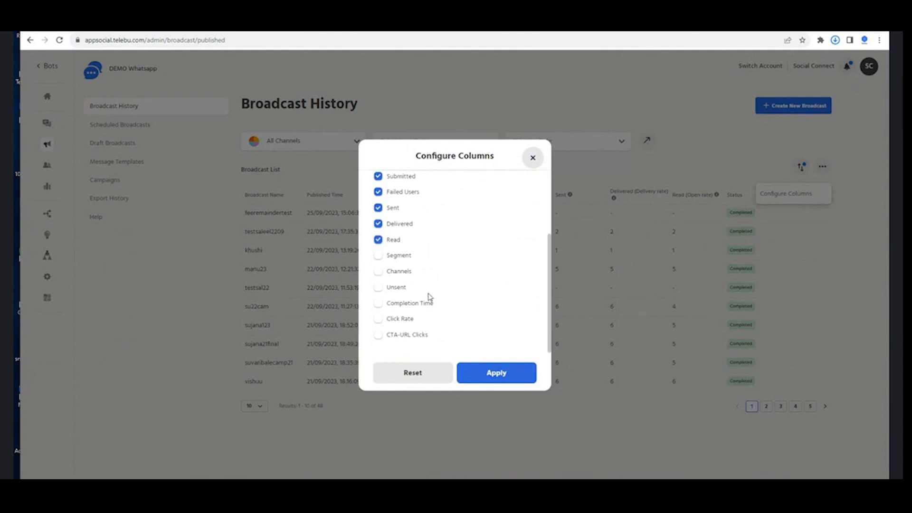
{"action": "scroll", "coordinate": [428, 304], "scroll_direction": "up", "scroll_amount": 3}
{"action": "scroll", "coordinate": [414, 278], "scroll_direction": "down", "scroll_amount": 1}
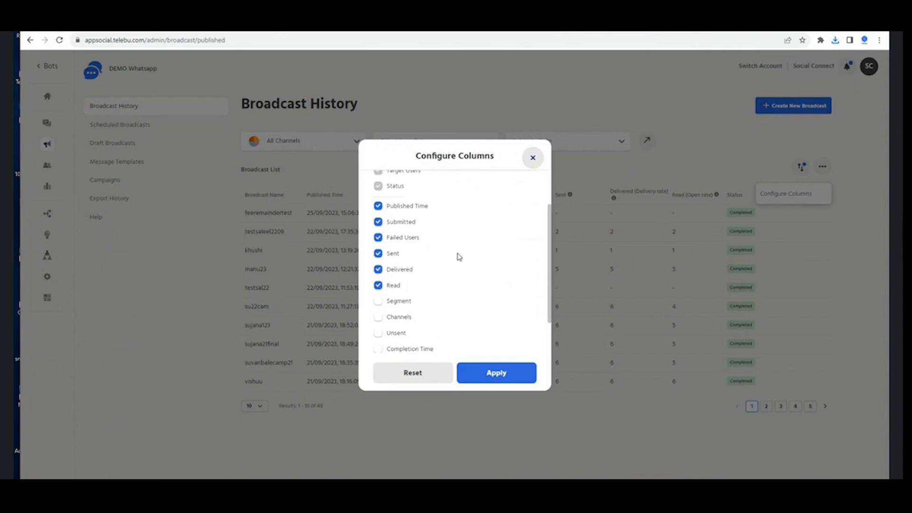
{"action": "left_click", "coordinate": [538, 159]}
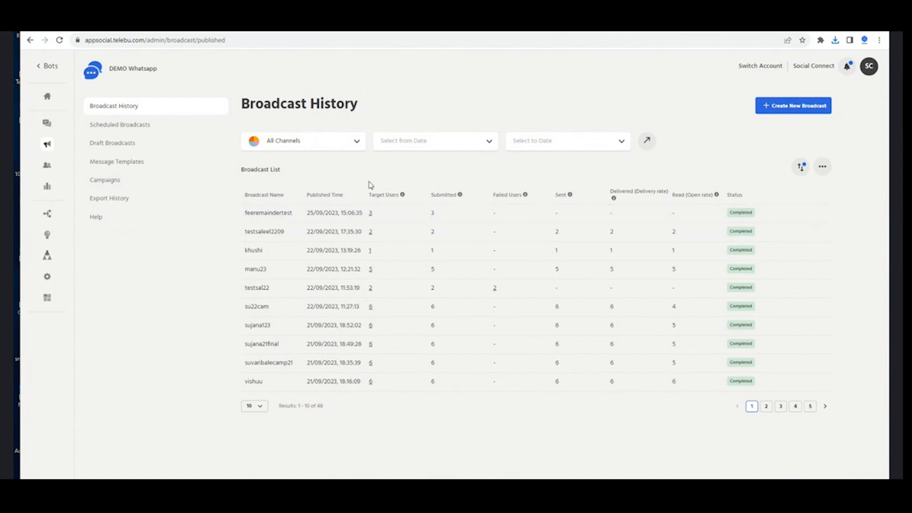
{"action": "left_click", "coordinate": [819, 214]}
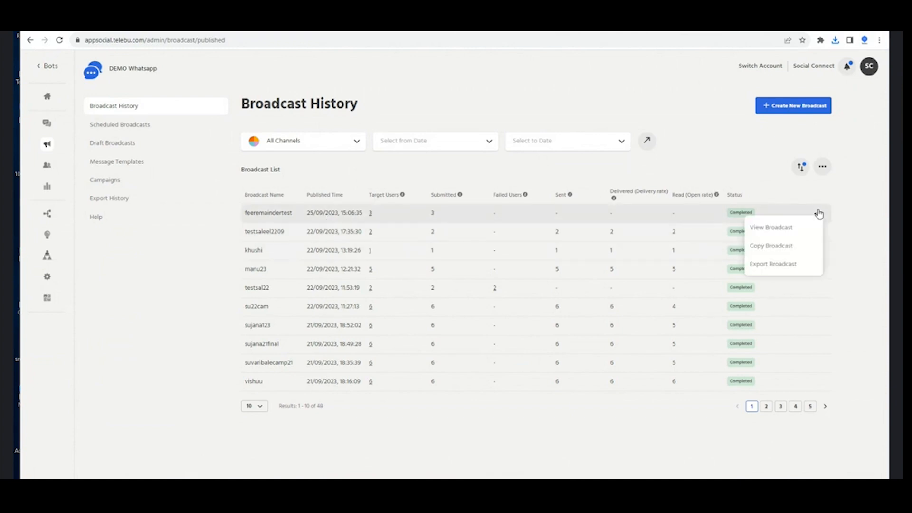
Generate the cURL request for the template_test_postman_vendor message template
{"action": "left_click", "coordinate": [120, 162]}
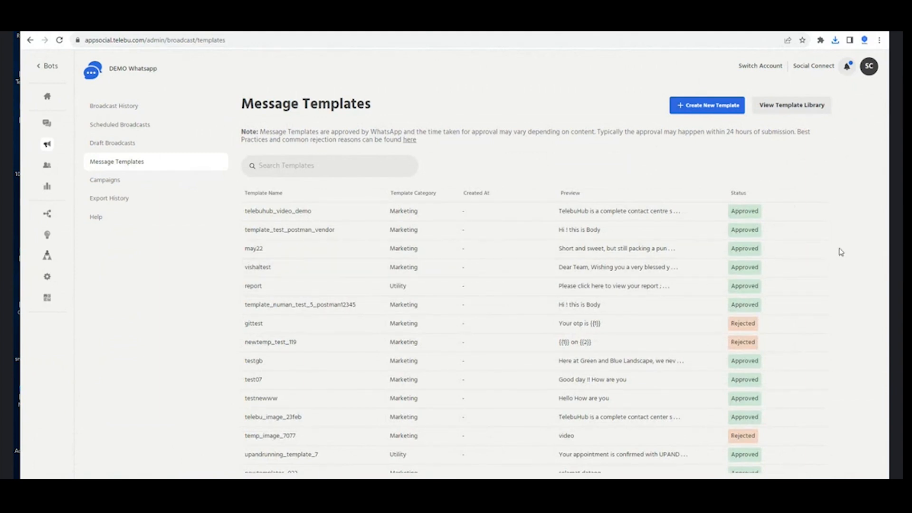
{"action": "left_click", "coordinate": [811, 231]}
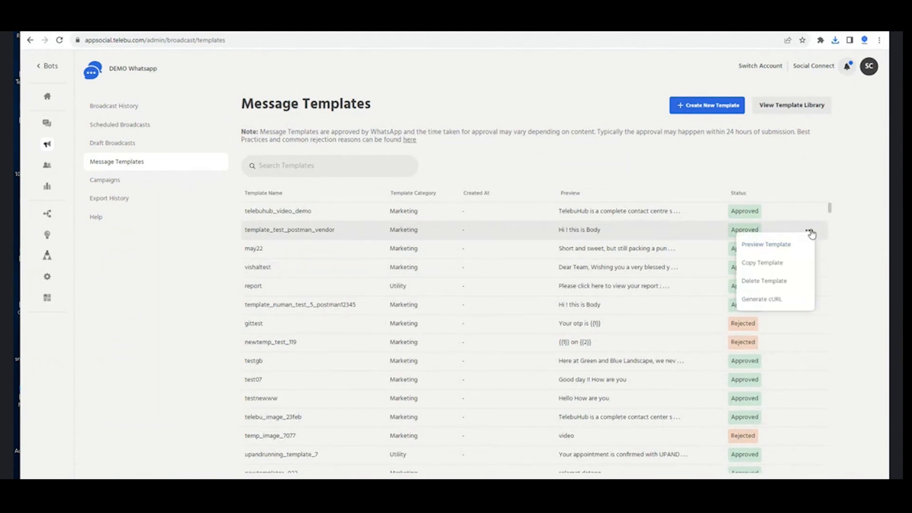
{"action": "left_click", "coordinate": [782, 298]}
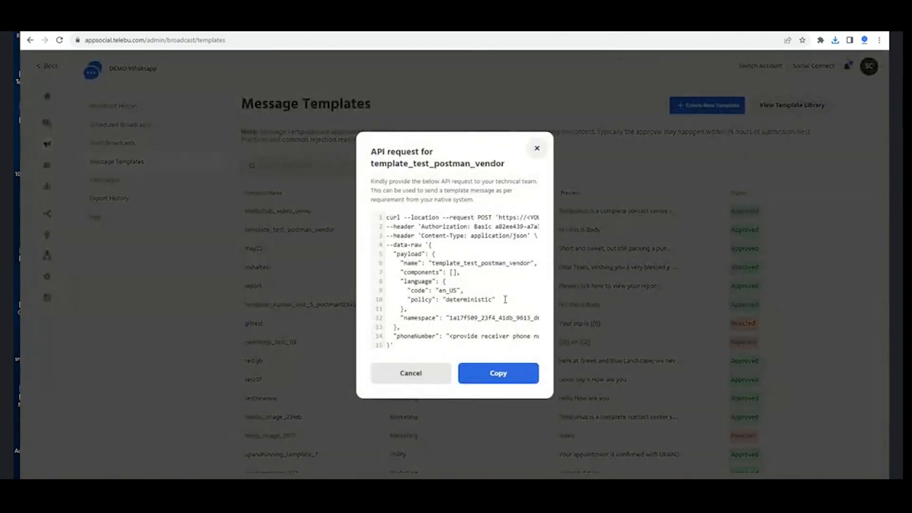
Select part of the generated cURL code, scroll through it, then clear the selection
{"action": "left_click_drag", "start_coordinate": [388, 215], "coordinate": [481, 304]}
{"action": "scroll", "coordinate": [488, 300], "scroll_direction": "down", "scroll_amount": 1}
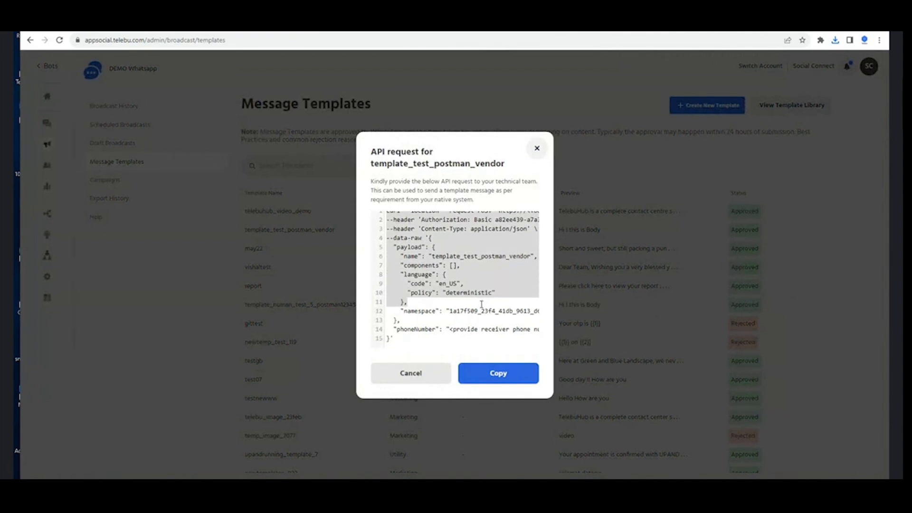
{"action": "left_click", "coordinate": [437, 331]}
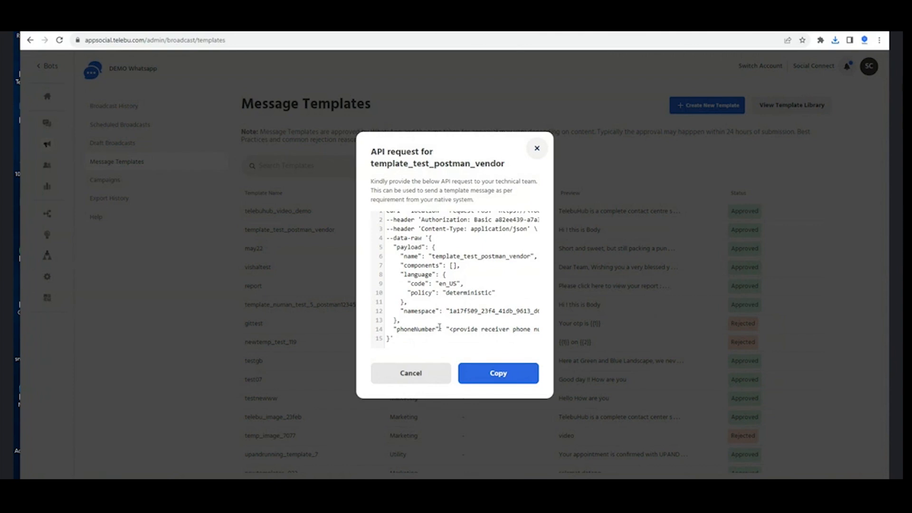